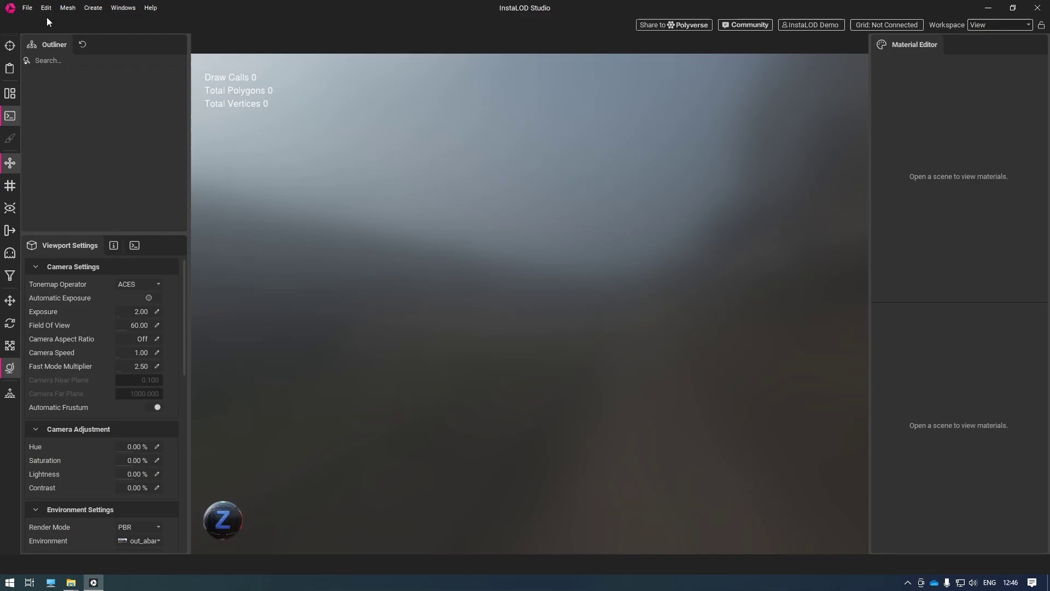
- Create a new profile of the Optimize type without using a template
{"action": "left_click", "coordinate": [27, 8]}
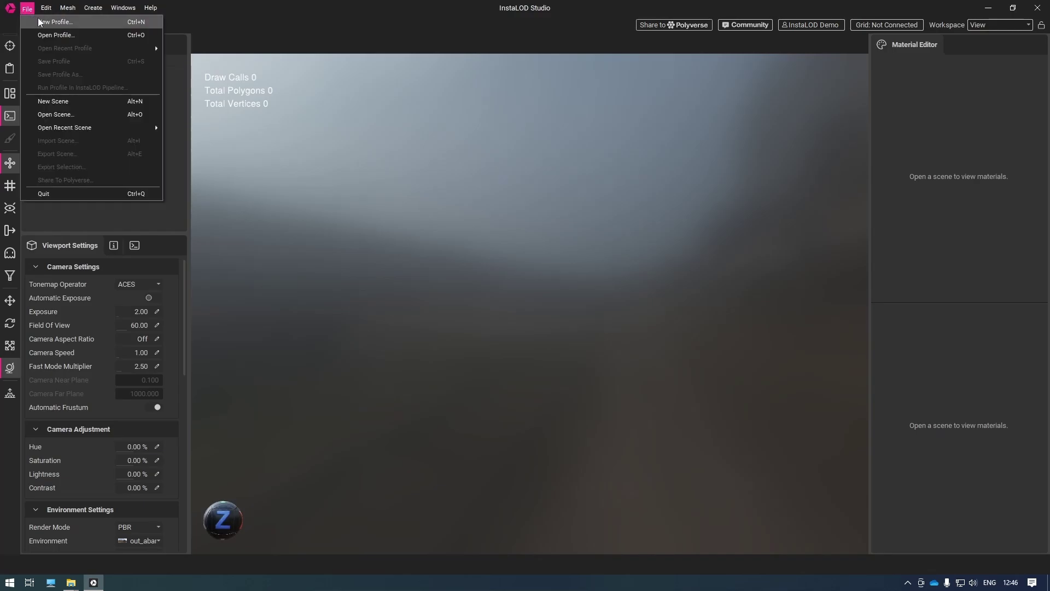
{"action": "left_click", "coordinate": [40, 21]}
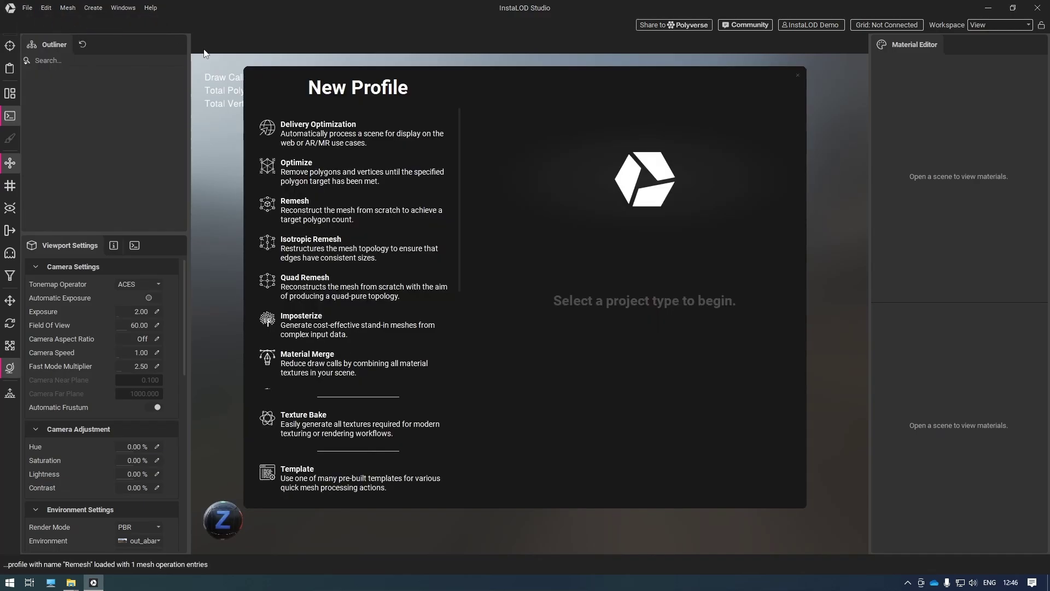
{"action": "left_click", "coordinate": [385, 179]}
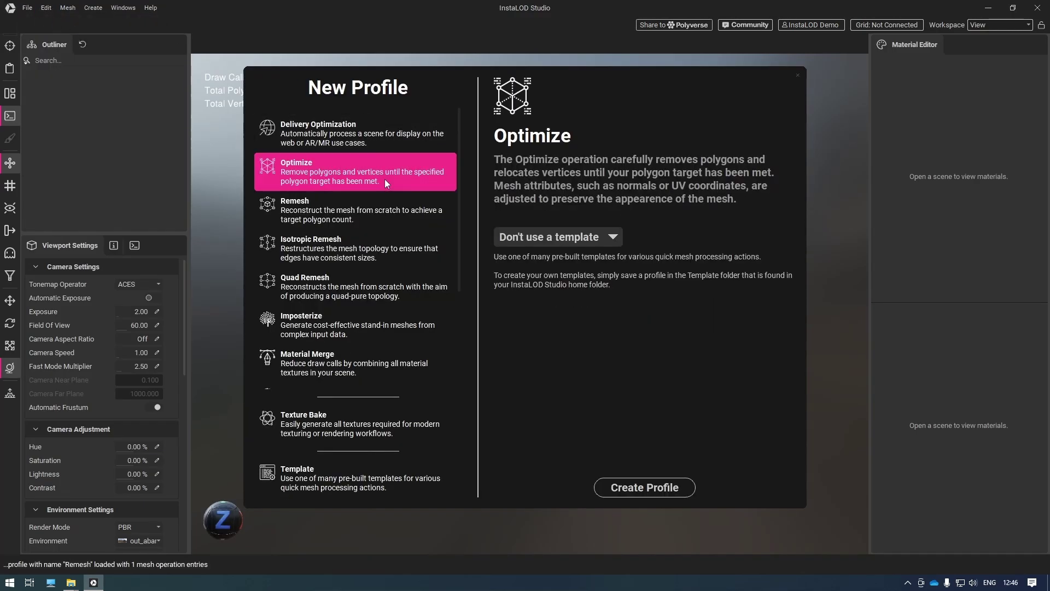
{"action": "left_click", "coordinate": [644, 488]}
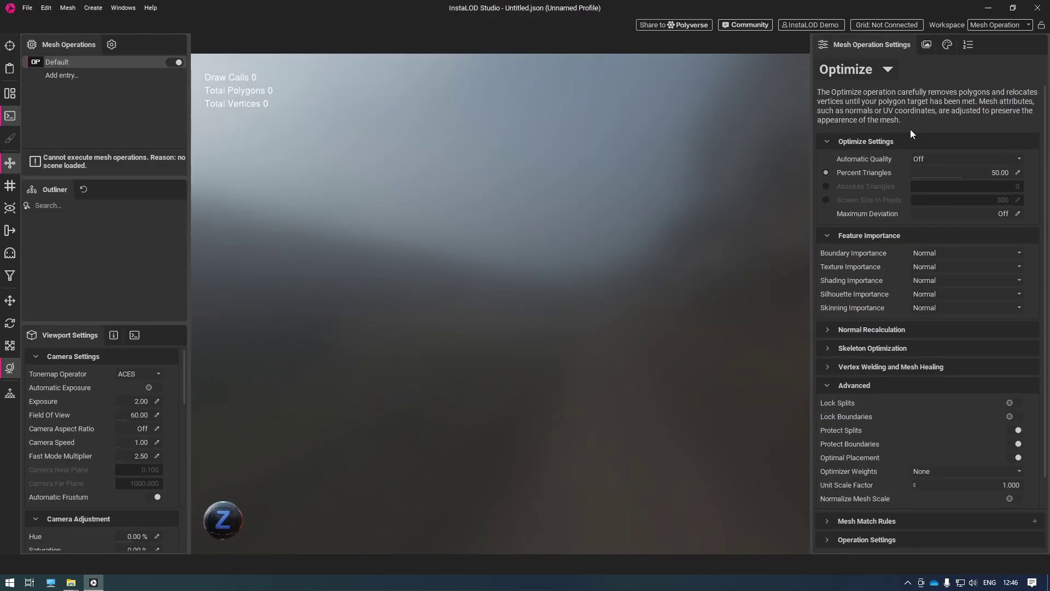
{"action": "left_click", "coordinate": [888, 69]}
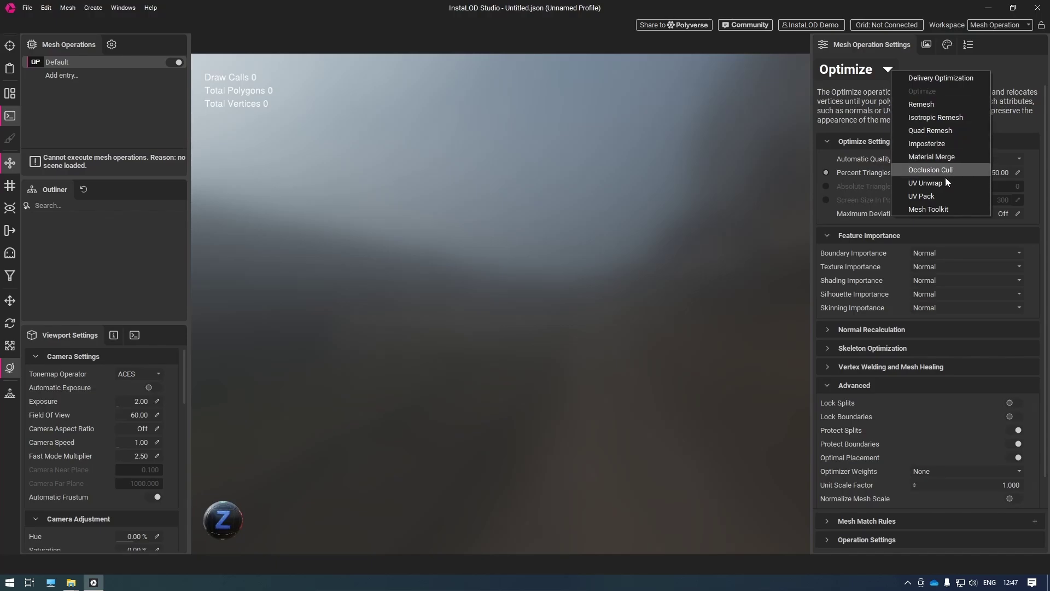
{"action": "left_click", "coordinate": [347, 127]}
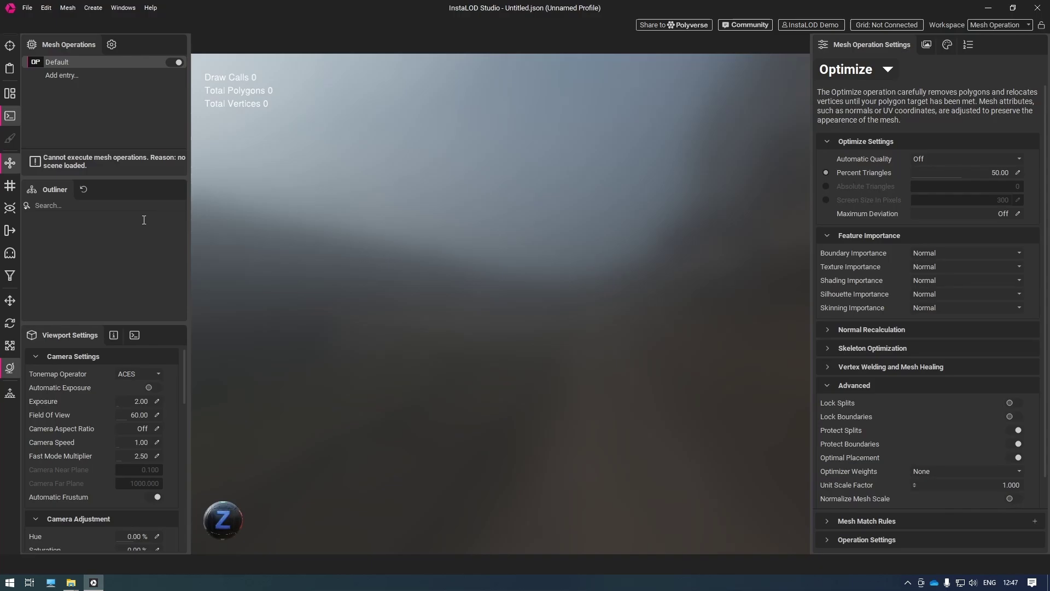
- Load the troll model into the empty scene and rotate the environment lighting around it
{"action": "left_click_drag", "start_coordinate": [418, 358], "coordinate": [507, 352]}
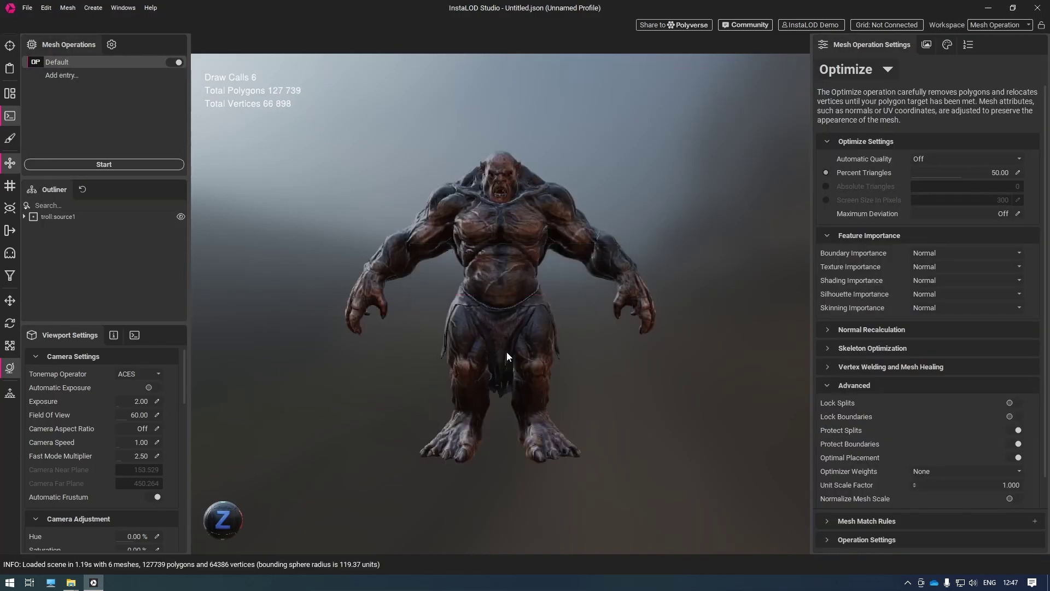
{"action": "right_click_drag", "start_coordinate": [438, 354], "coordinate": [408, 348], "text": "shift"}
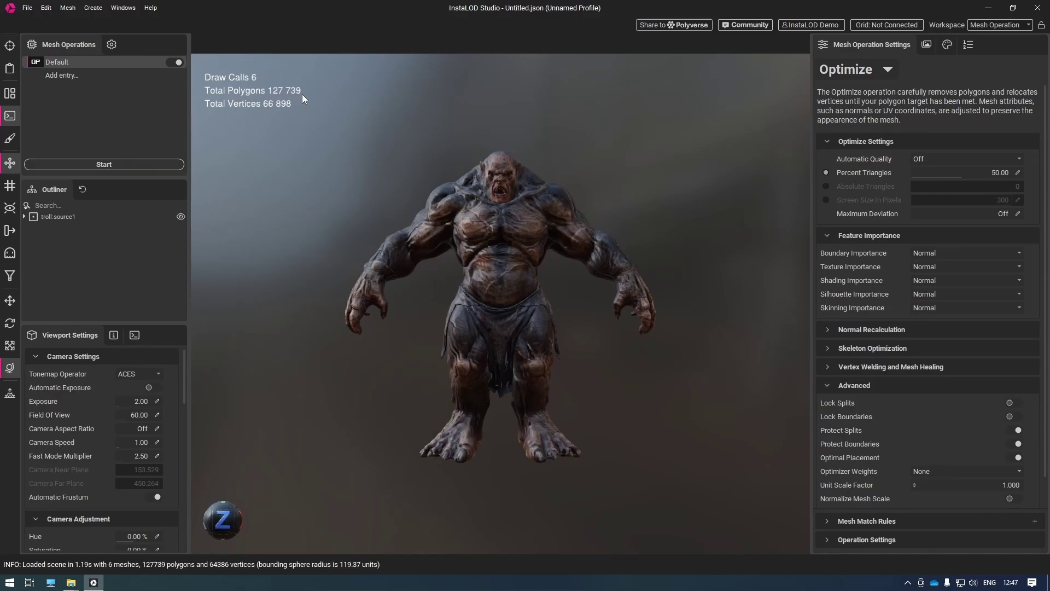
- Add a second Optimize entry named LOD1 to the mesh operations and select it
{"action": "left_click", "coordinate": [72, 77]}
{"action": "type", "text": "LOD1"}
{"action": "key", "text": "Return"}
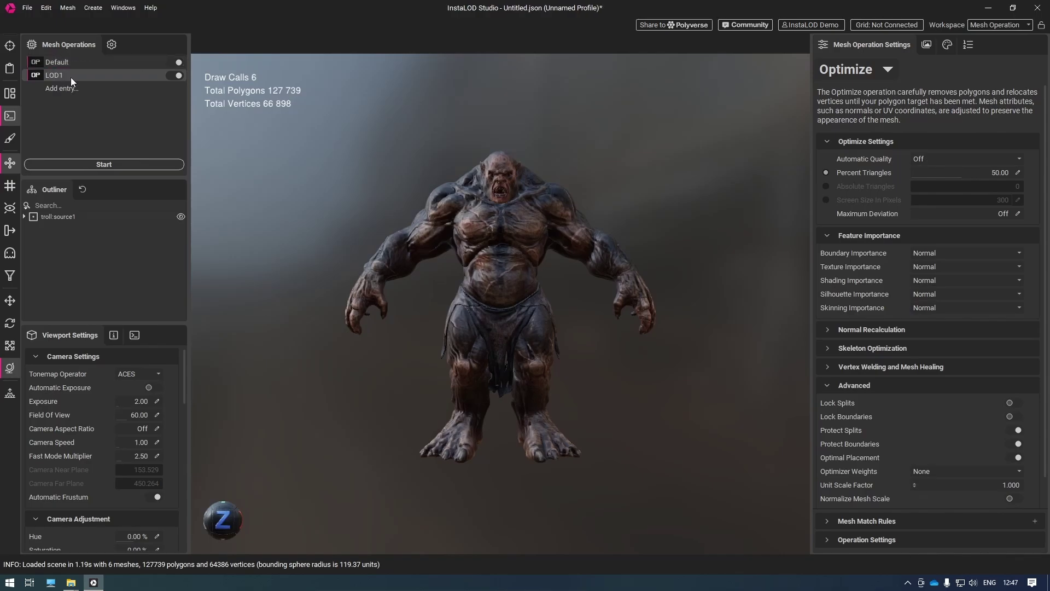
{"action": "left_click", "coordinate": [70, 77]}
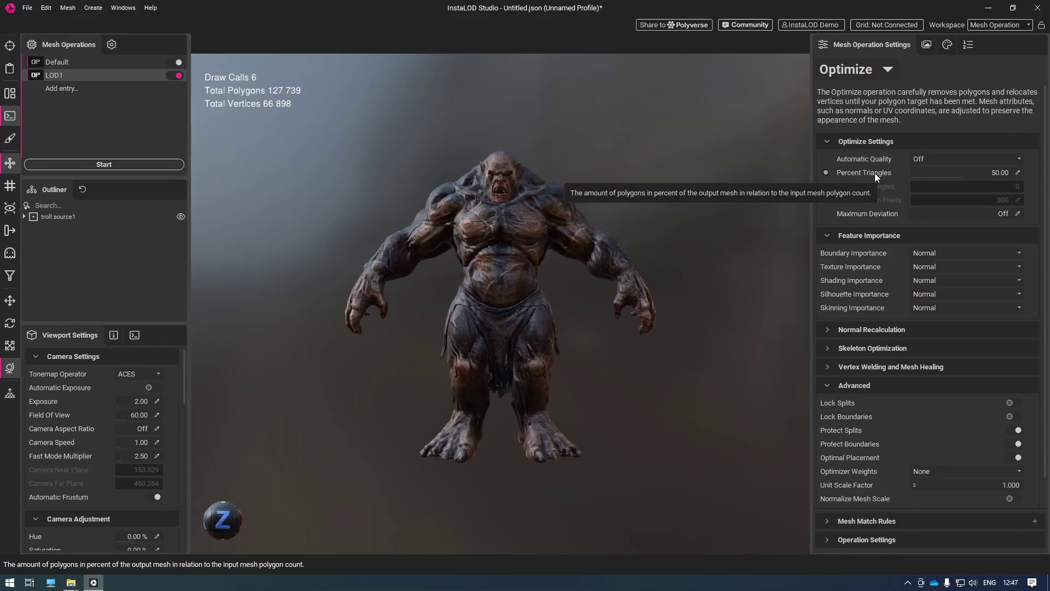
- Add a mesh operation entry named LOD2 and set its Percent Triangles to 25
{"action": "left_click", "coordinate": [63, 86]}
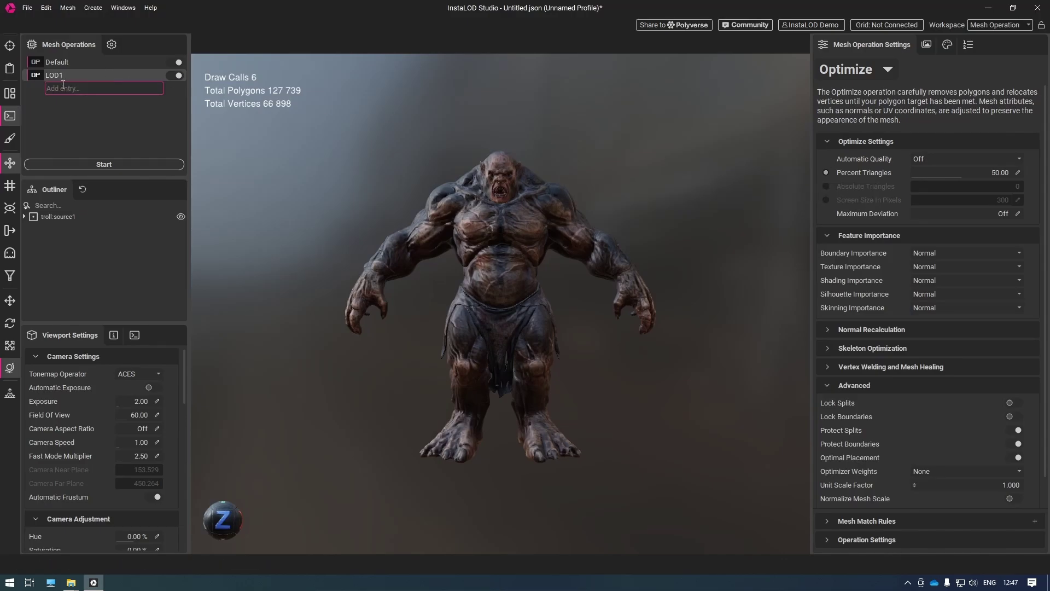
{"action": "type", "text": "LOD2"}
{"action": "key", "text": "Return"}
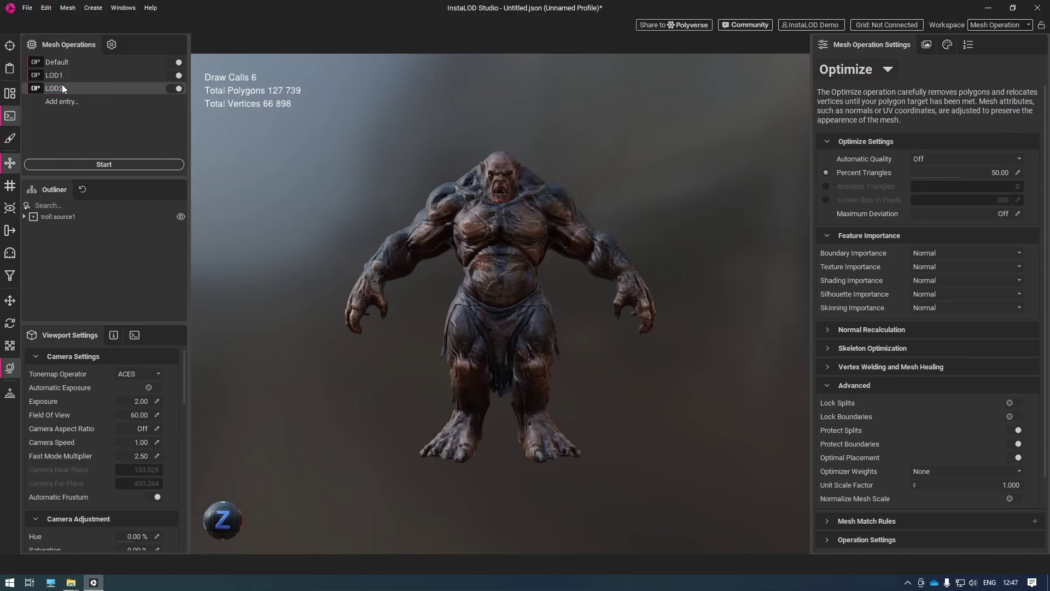
{"action": "left_click", "coordinate": [1018, 172]}
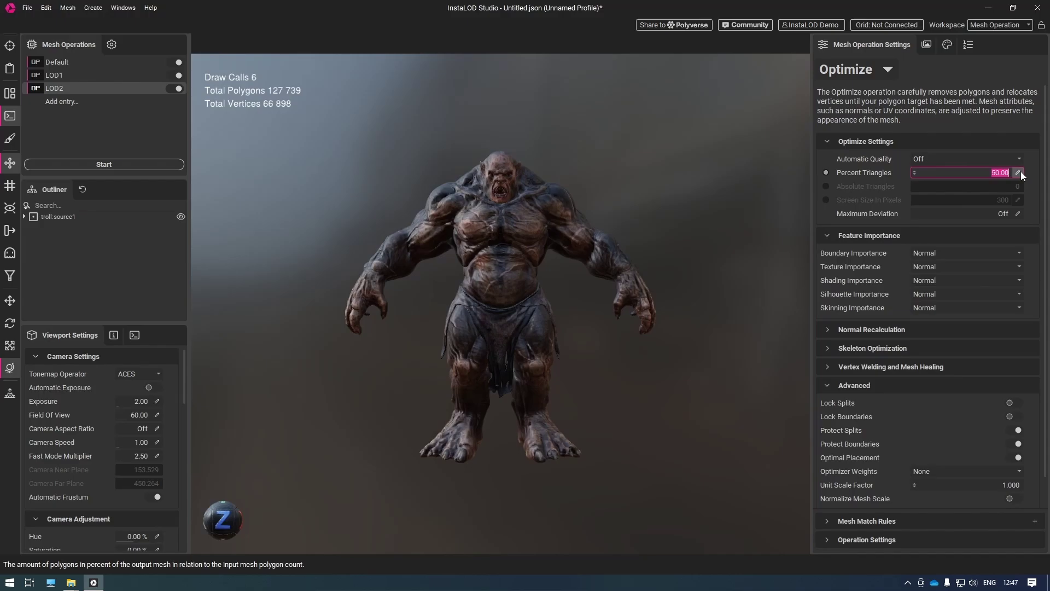
{"action": "type", "text": "25"}
{"action": "key", "text": "Return"}
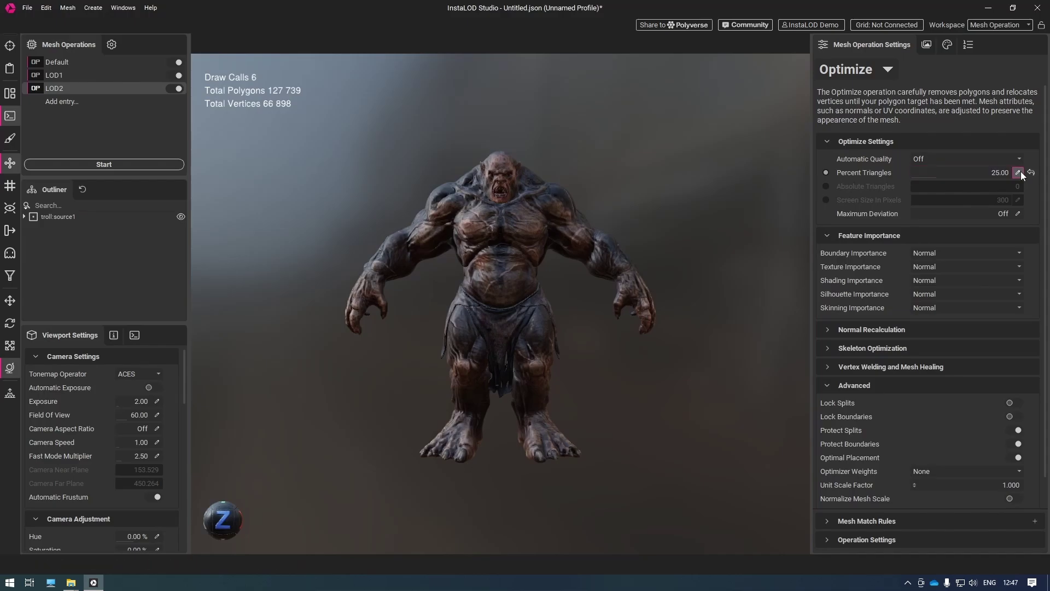
- Add a mesh operation entry named LOD3 and set its Percent Triangles to 12.5
{"action": "left_click", "coordinate": [57, 101]}
{"action": "type", "text": "LOD3"}
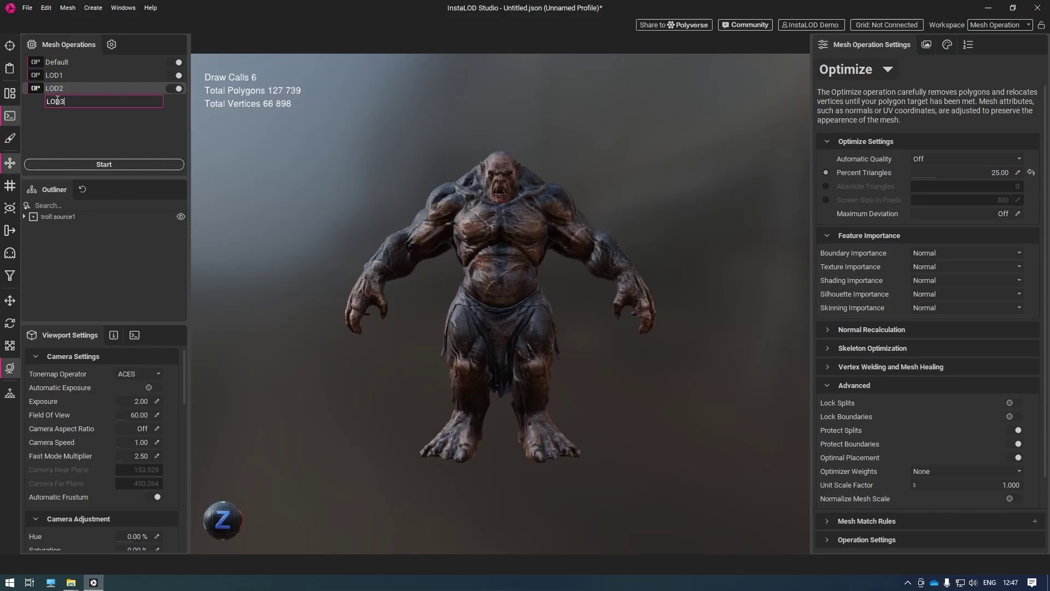
{"action": "key", "text": "Return"}
{"action": "left_click", "coordinate": [57, 101]}
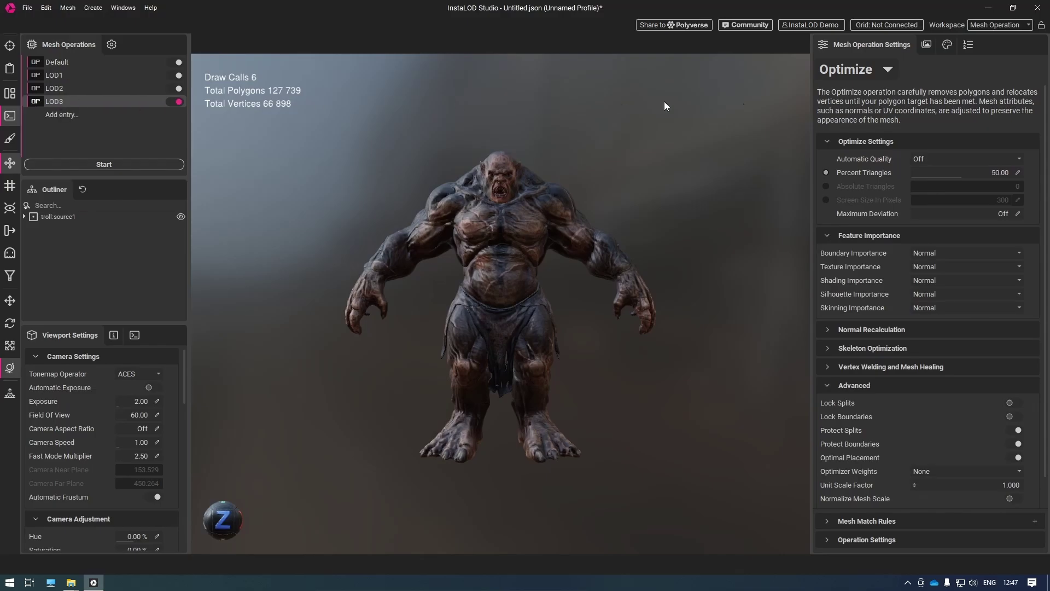
{"action": "left_click", "coordinate": [1018, 173]}
{"action": "type", "text": "12.5"}
{"action": "key", "text": "Return"}
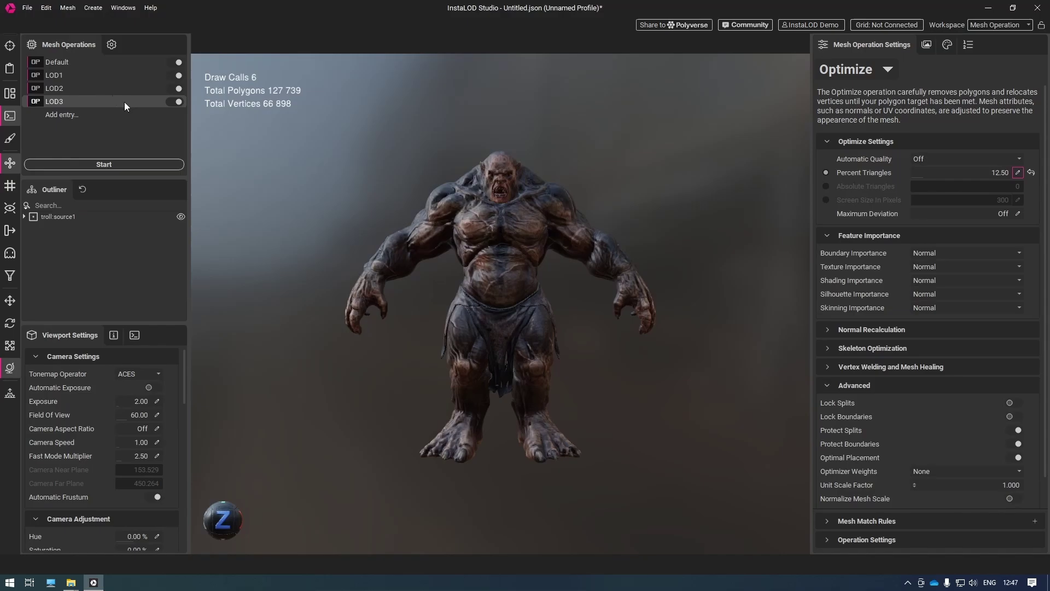
- Rename the Default mesh operation entry to LOD0
{"action": "left_click", "coordinate": [59, 61]}
{"action": "double_click", "coordinate": [59, 62]}
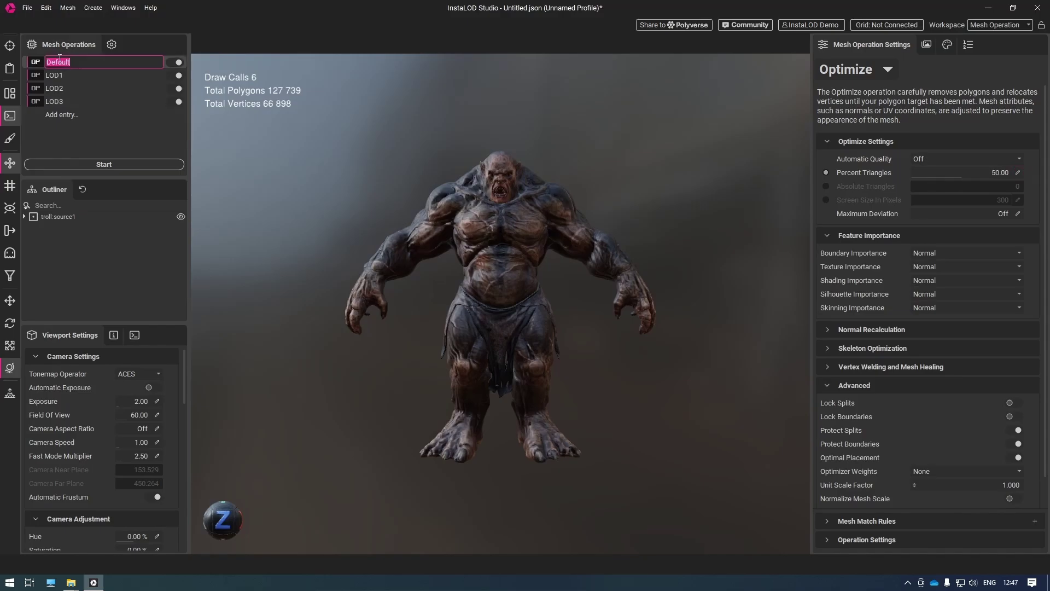
{"action": "type", "text": "LOD0"}
{"action": "key", "text": "Return"}
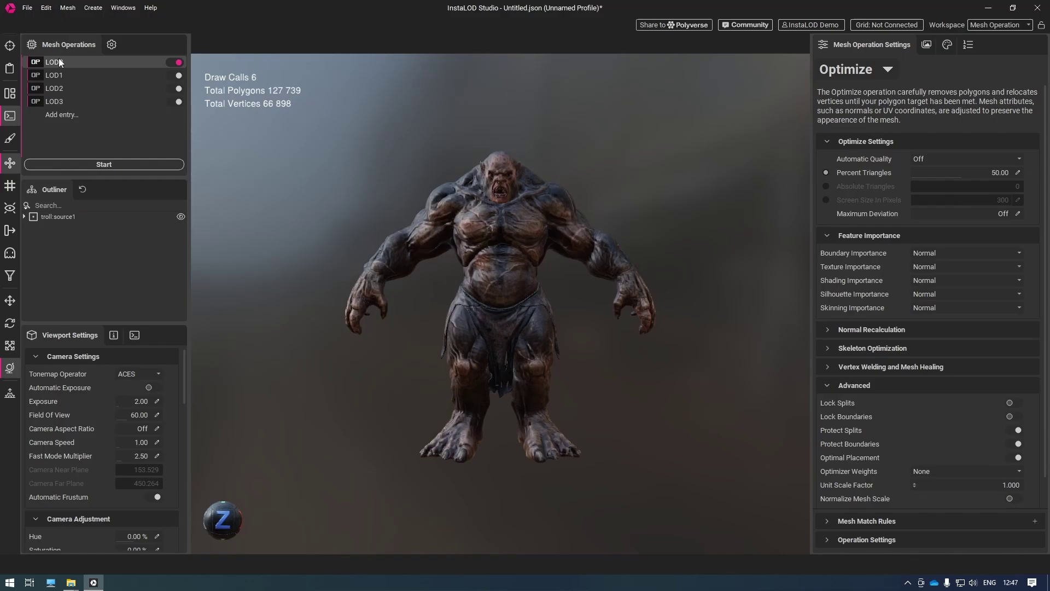
- Set LOD0's Percent Triangles to 100 and run all four mesh operations on the troll
{"action": "left_click_drag", "start_coordinate": [984, 175], "coordinate": [1017, 175]}
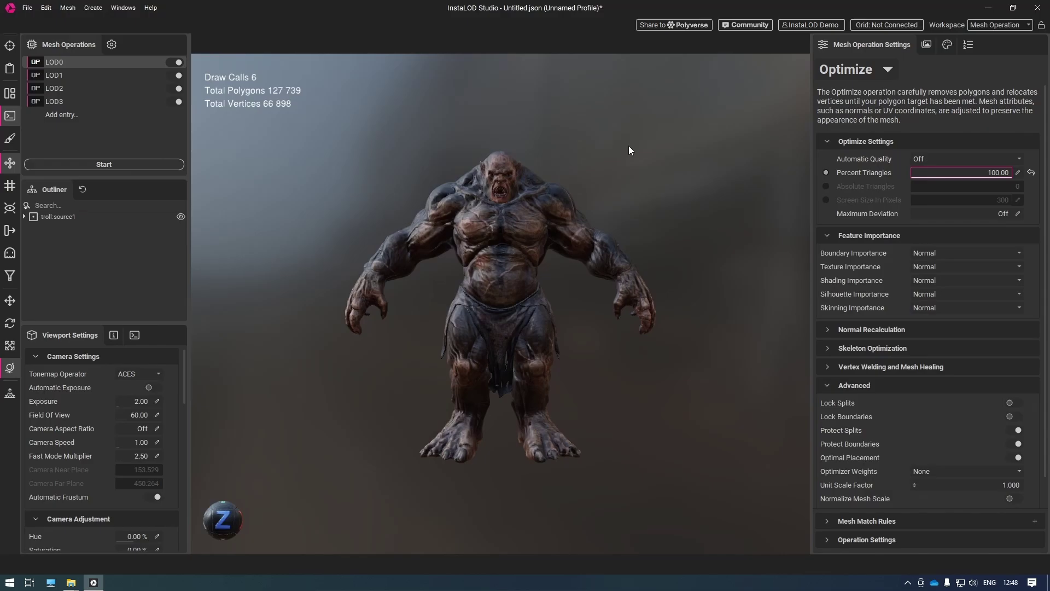
{"action": "left_click", "coordinate": [147, 165]}
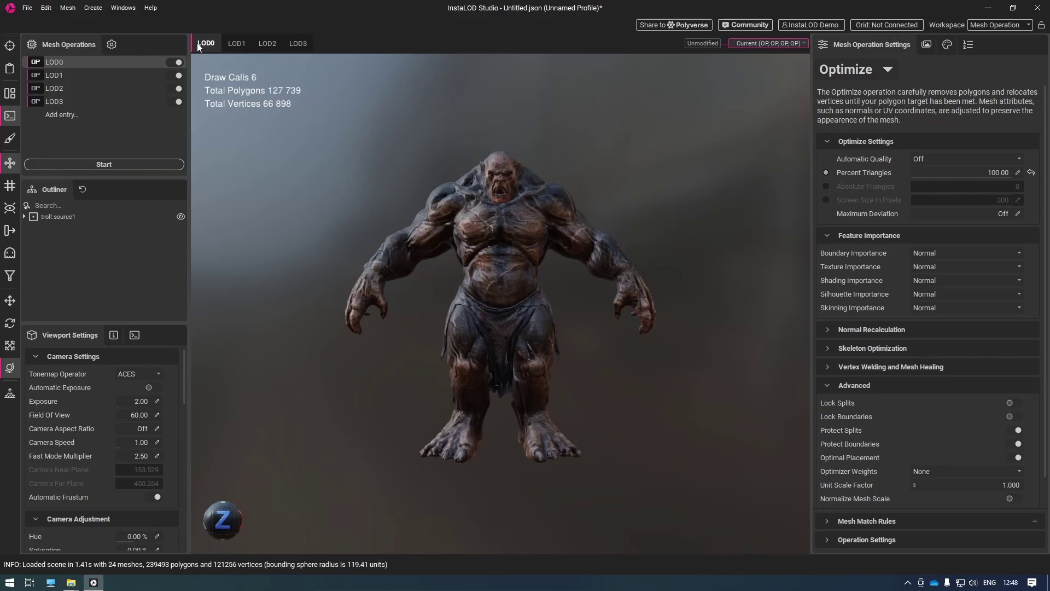
- Compare the troll's appearance and polygon counts across the LOD0, LOD1, LOD2 and LOD3 results
{"action": "left_click", "coordinate": [237, 43]}
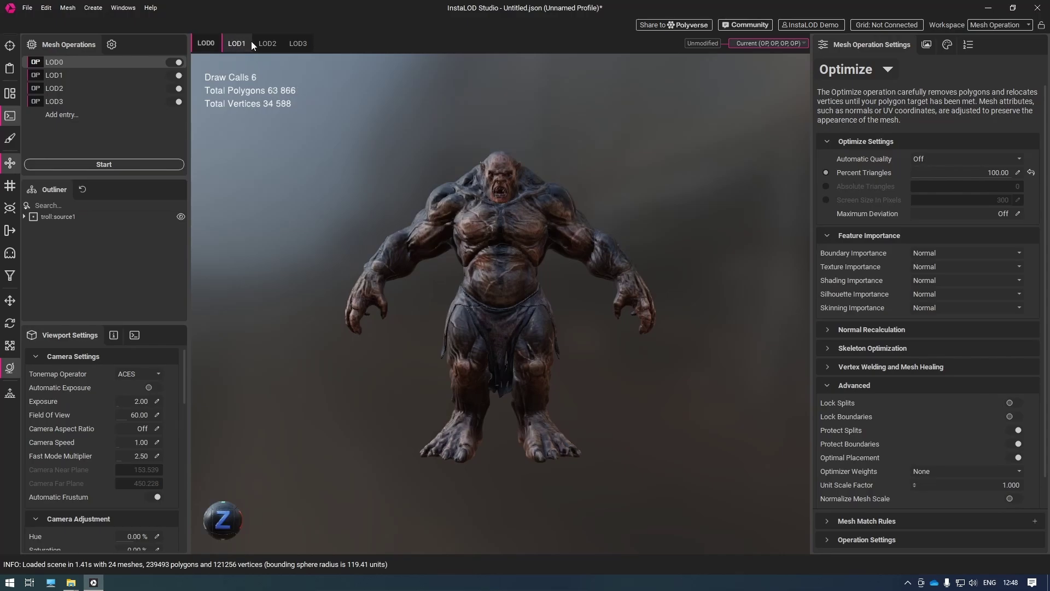
{"action": "left_click", "coordinate": [262, 44]}
{"action": "left_click", "coordinate": [290, 43]}
{"action": "left_click", "coordinate": [267, 43]}
{"action": "left_click", "coordinate": [244, 42]}
{"action": "left_click", "coordinate": [218, 44]}
{"action": "left_click", "coordinate": [291, 43]}
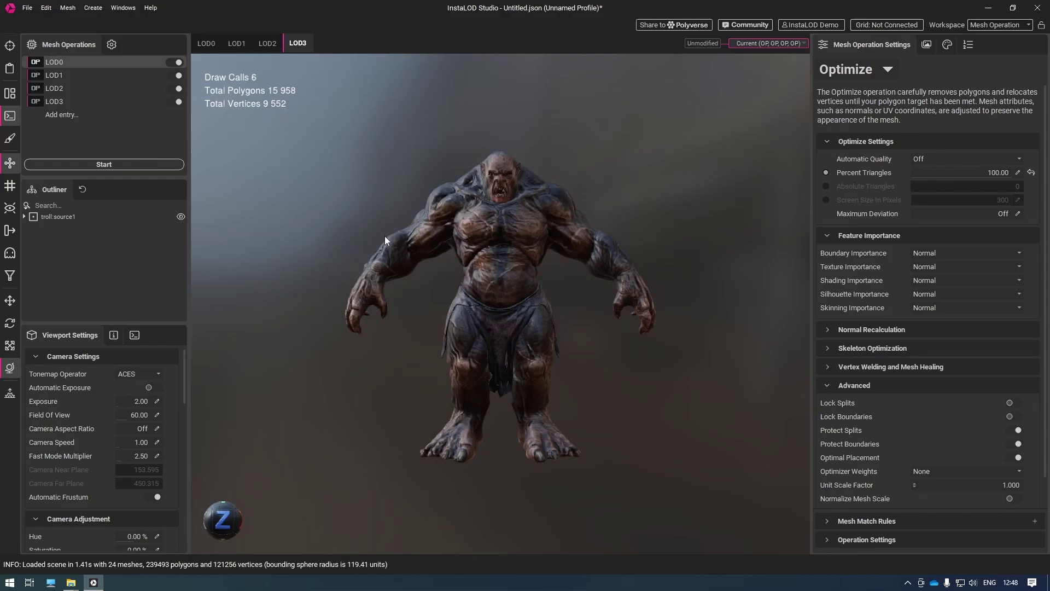
{"action": "left_click", "coordinate": [271, 44]}
{"action": "left_click", "coordinate": [241, 43]}
{"action": "left_click", "coordinate": [215, 43]}
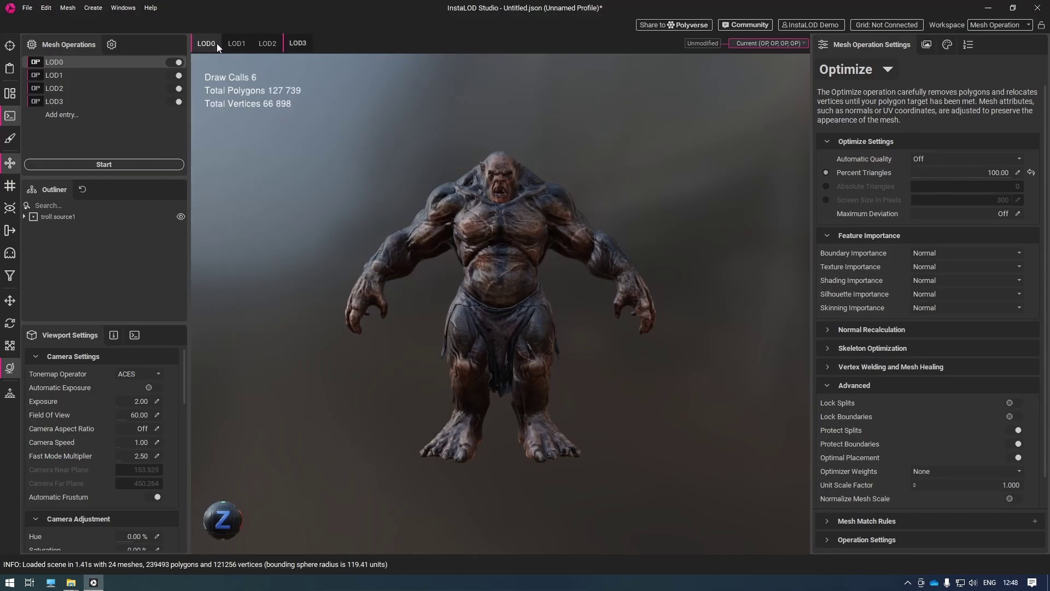
{"action": "left_click", "coordinate": [236, 43]}
{"action": "left_click", "coordinate": [265, 44]}
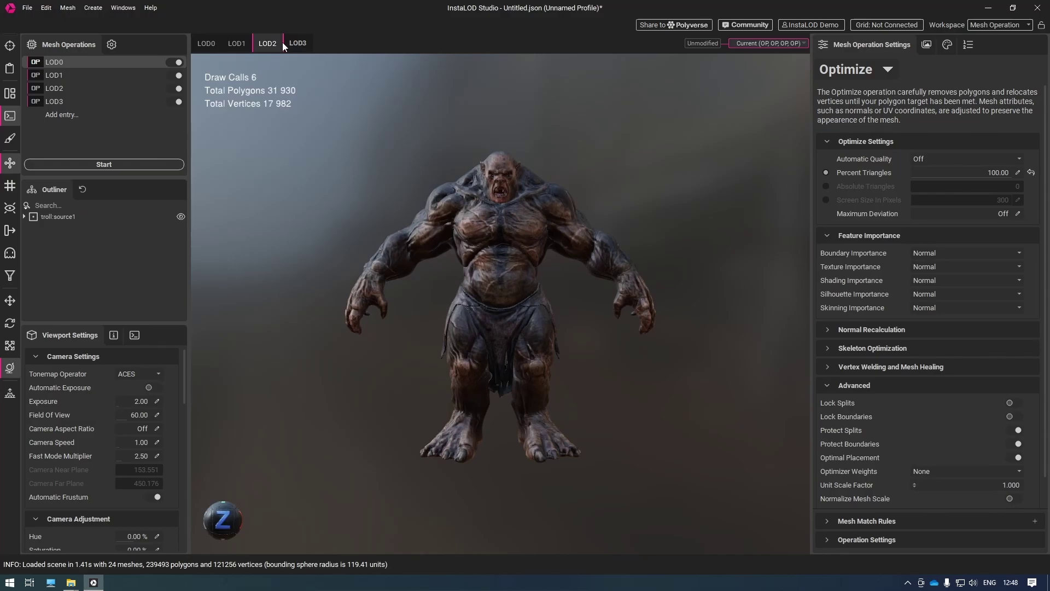
{"action": "left_click", "coordinate": [293, 45]}
{"action": "left_click", "coordinate": [245, 43]}
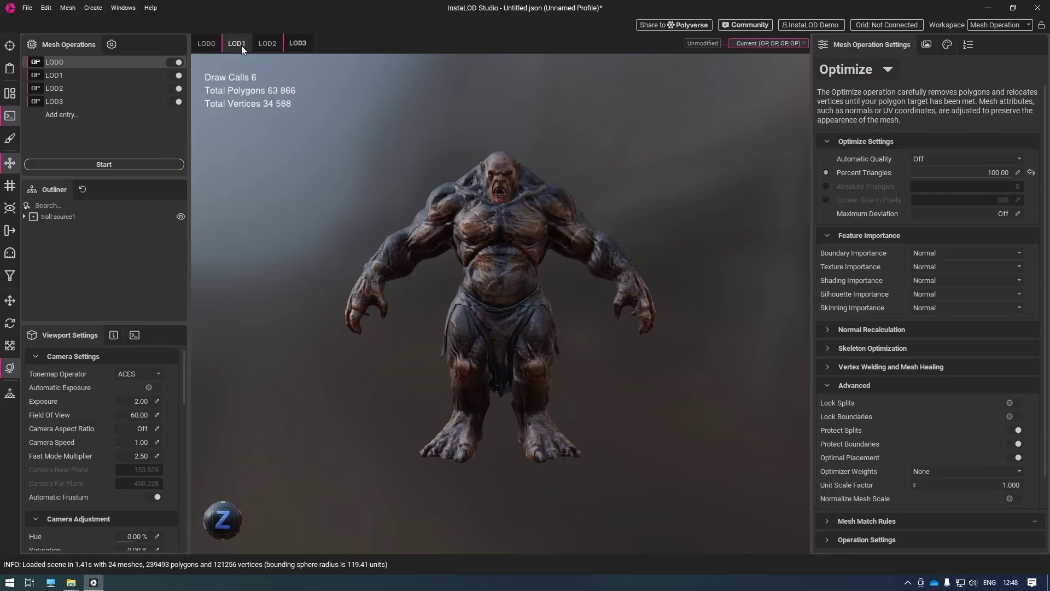
{"action": "left_click", "coordinate": [298, 44]}
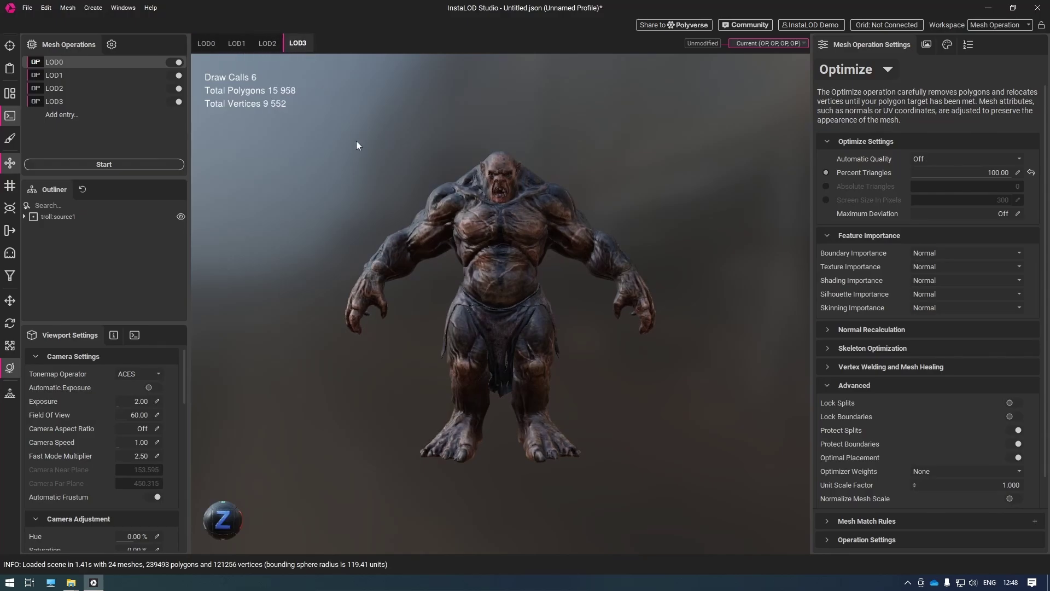
- Select the whole troll to show its wireframe and compare the mesh density of the LOD results, including up close
{"action": "key", "text": "ctrl+a"}
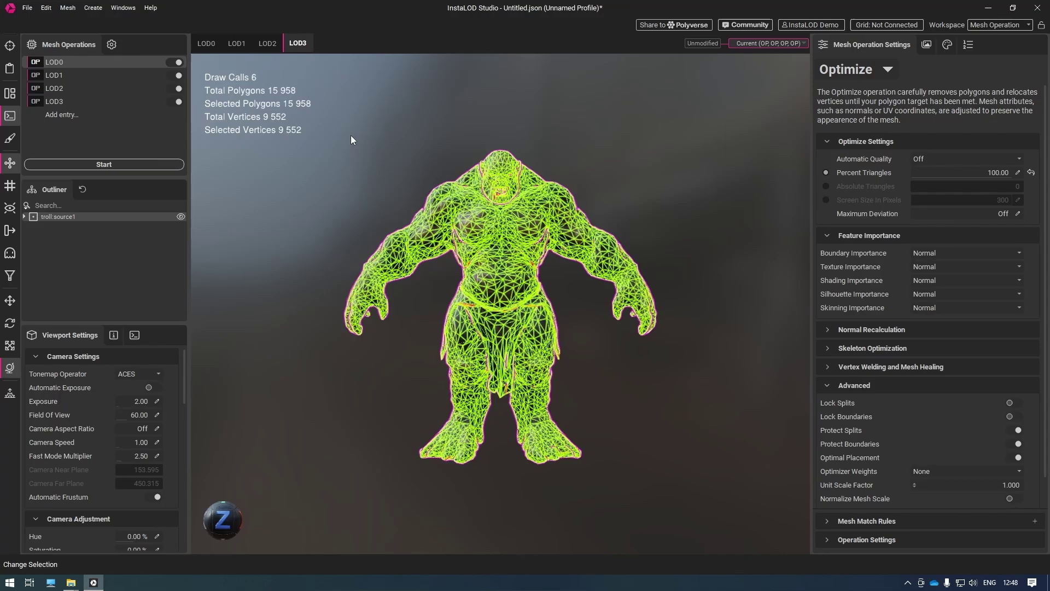
{"action": "left_click", "coordinate": [267, 43]}
{"action": "left_click", "coordinate": [248, 44]}
{"action": "left_click", "coordinate": [219, 44]}
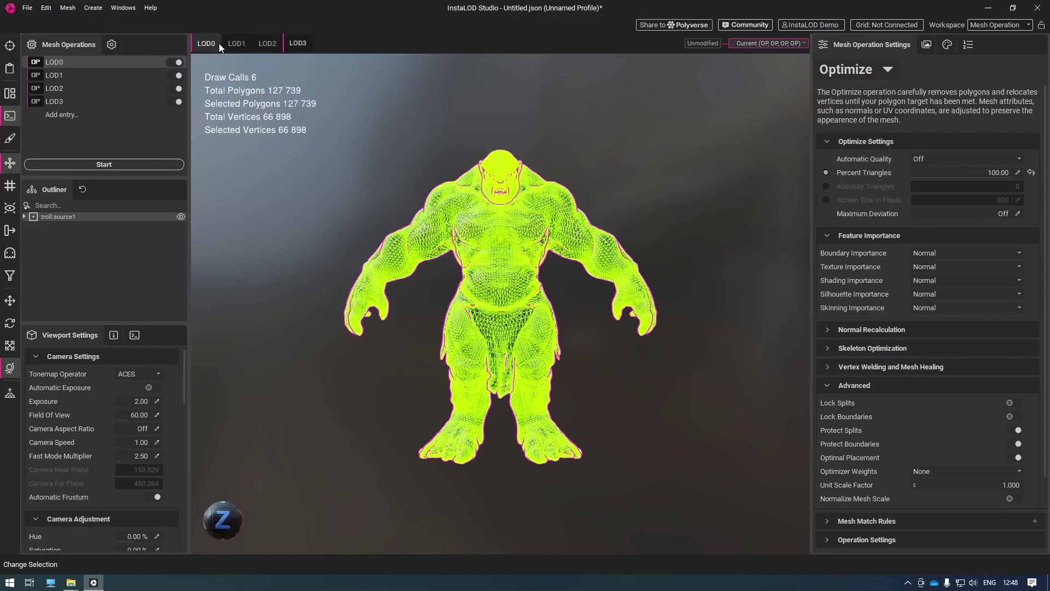
{"action": "left_click", "coordinate": [255, 44]}
{"action": "left_click", "coordinate": [297, 43]}
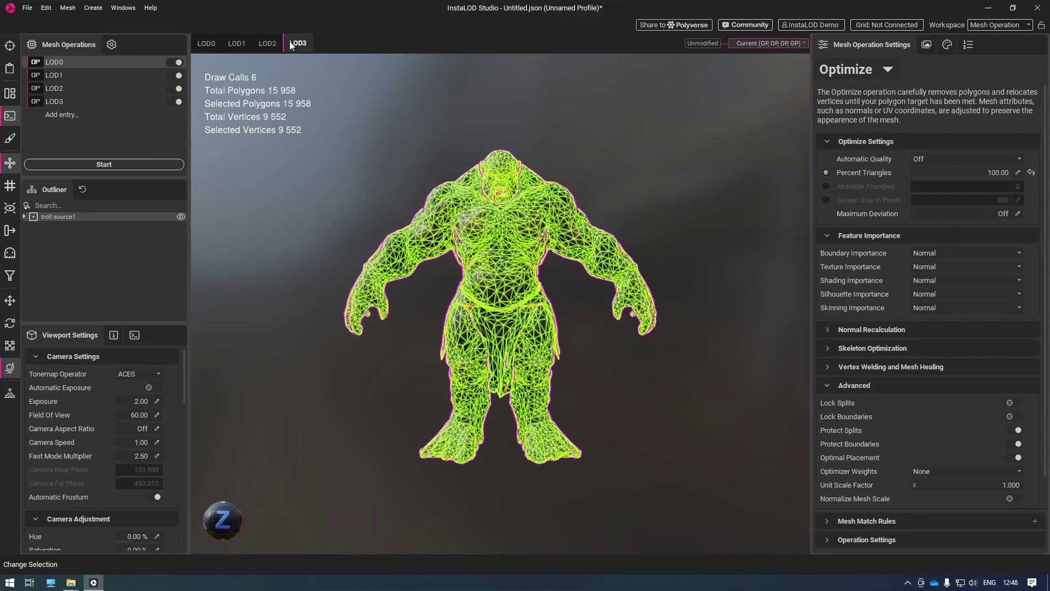
{"action": "scroll", "coordinate": [454, 266], "scroll_direction": "up", "scroll_amount": 5}
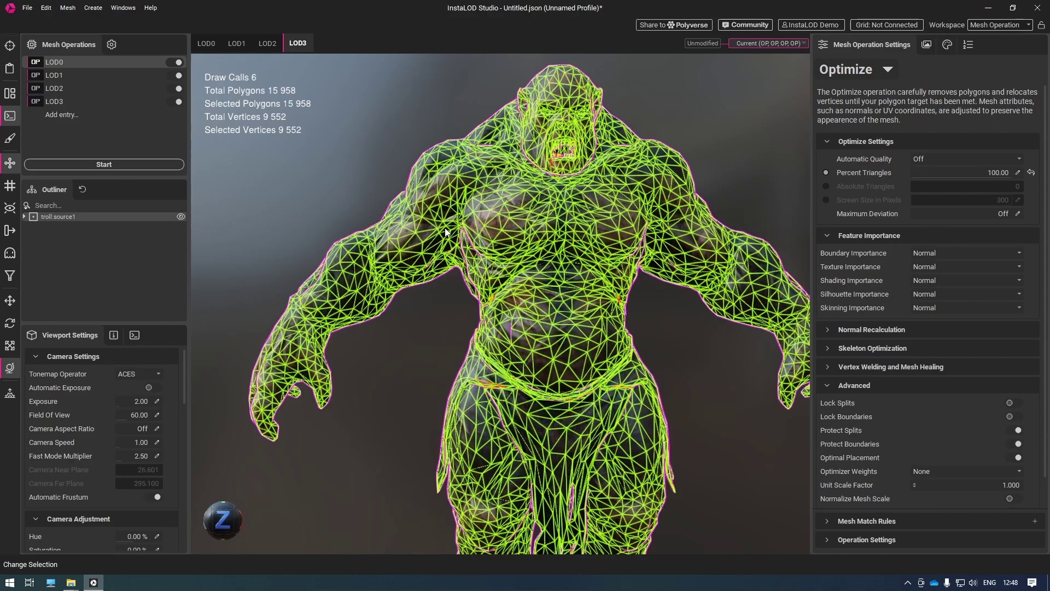
{"action": "left_click", "coordinate": [267, 44]}
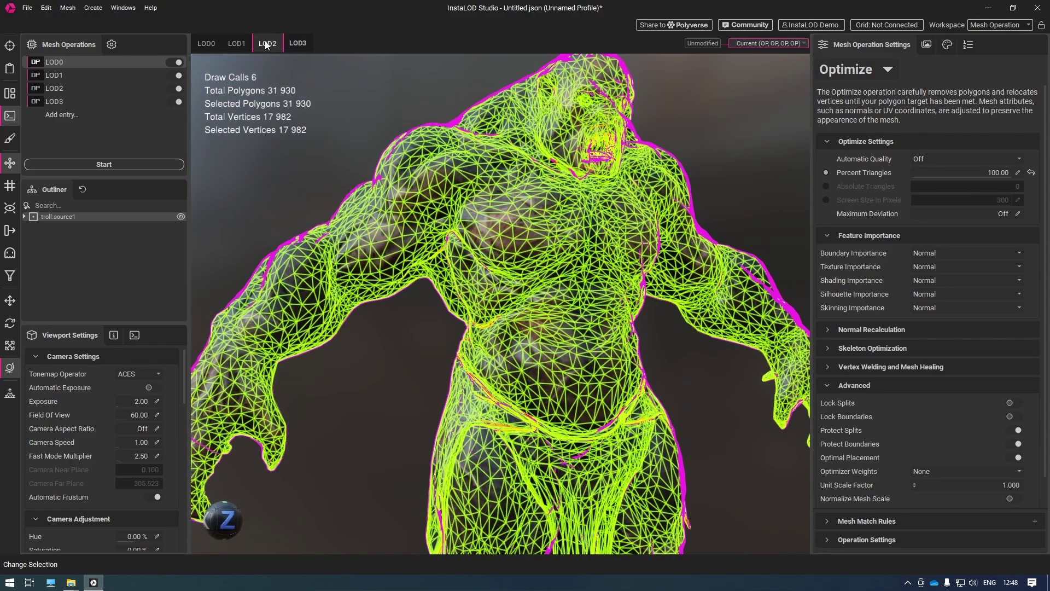
{"action": "left_click", "coordinate": [237, 43]}
{"action": "left_click", "coordinate": [213, 43]}
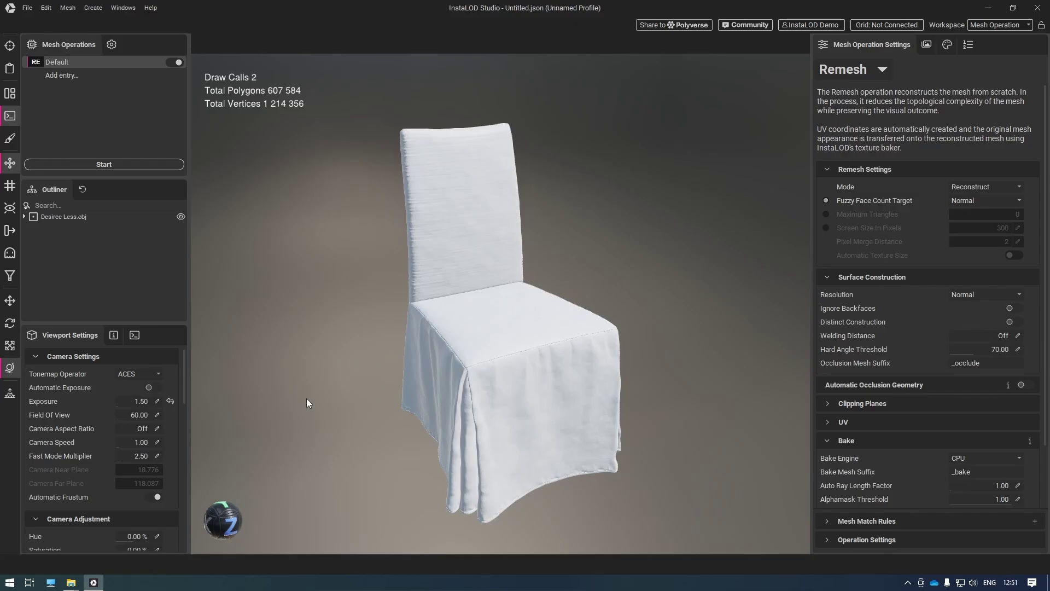
- Create a new Remesh profile for the chair without using a template
{"action": "left_click_drag", "start_coordinate": [488, 401], "coordinate": [405, 380]}
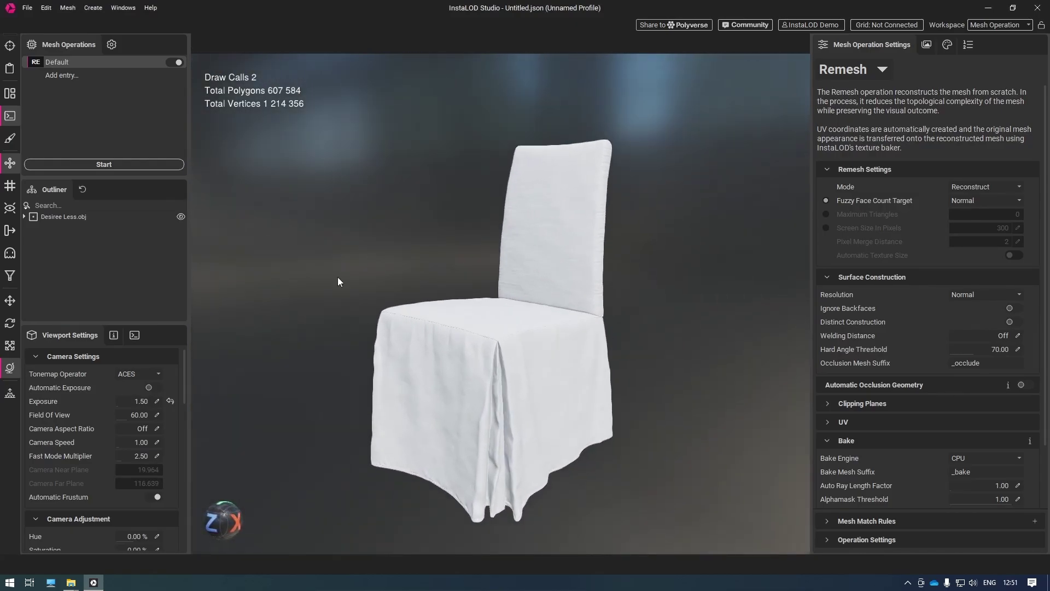
{"action": "left_click", "coordinate": [27, 8]}
{"action": "left_click", "coordinate": [54, 21]}
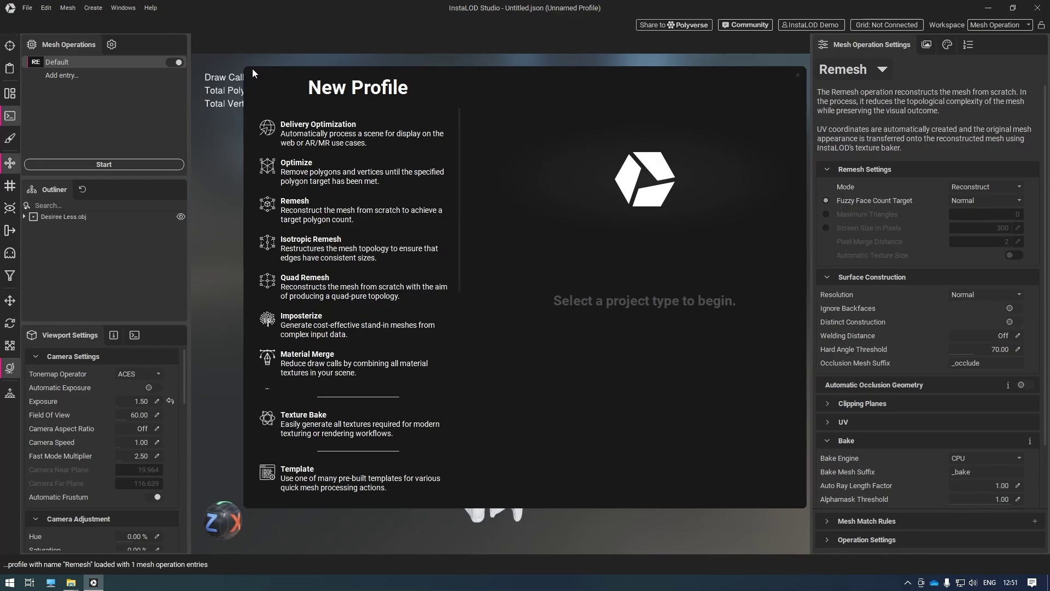
{"action": "left_click", "coordinate": [318, 200]}
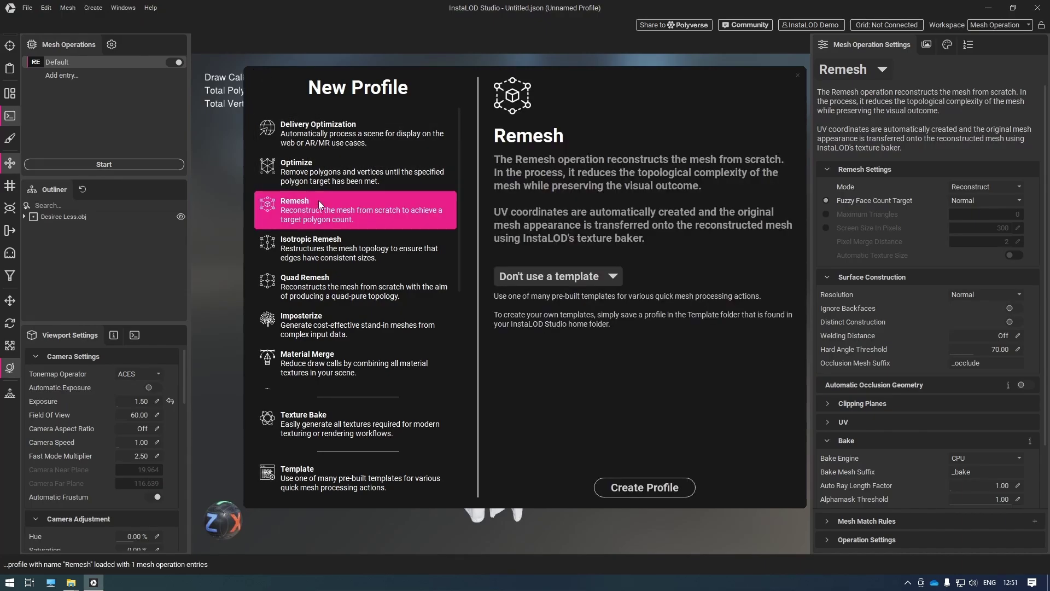
{"action": "left_click", "coordinate": [635, 487]}
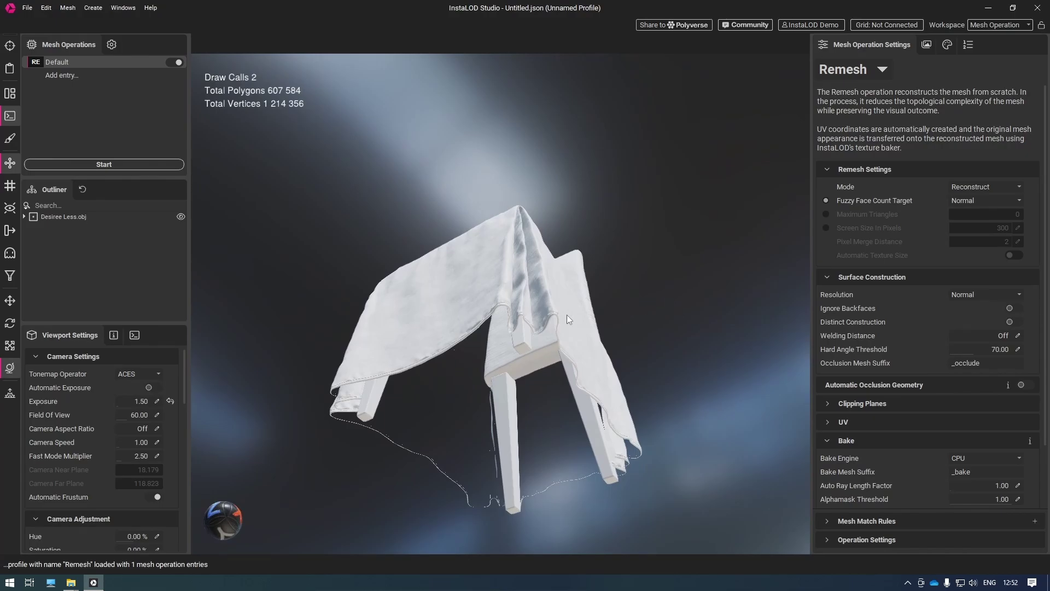
- Enable Ignore Backfaces for the surface construction and set the UV unwrap strategy to Hard Surface Axial
{"action": "left_click_drag", "start_coordinate": [358, 347], "coordinate": [358, 346]}
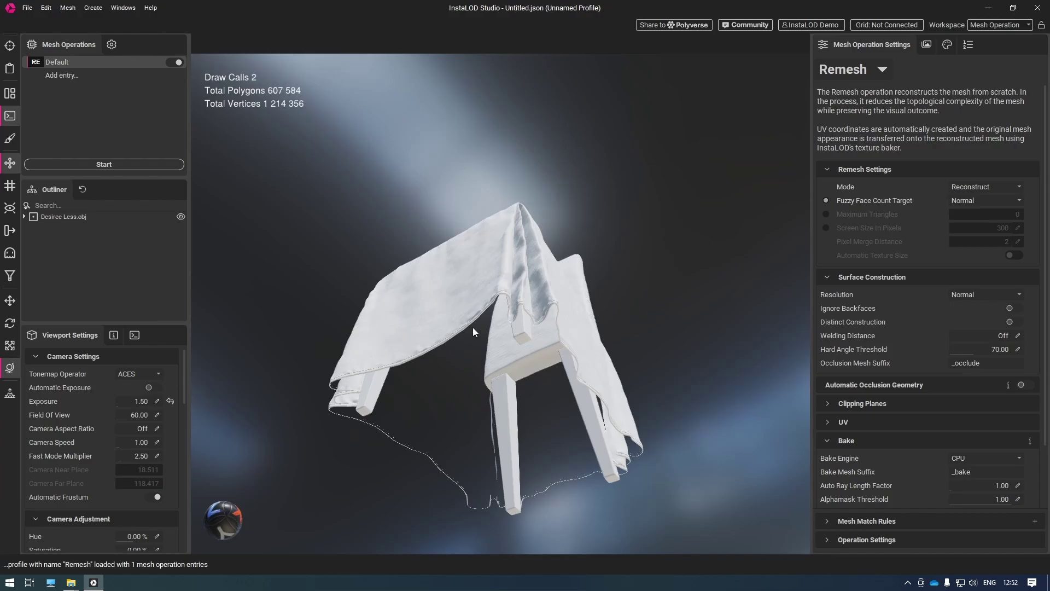
{"action": "left_click", "coordinate": [1016, 308]}
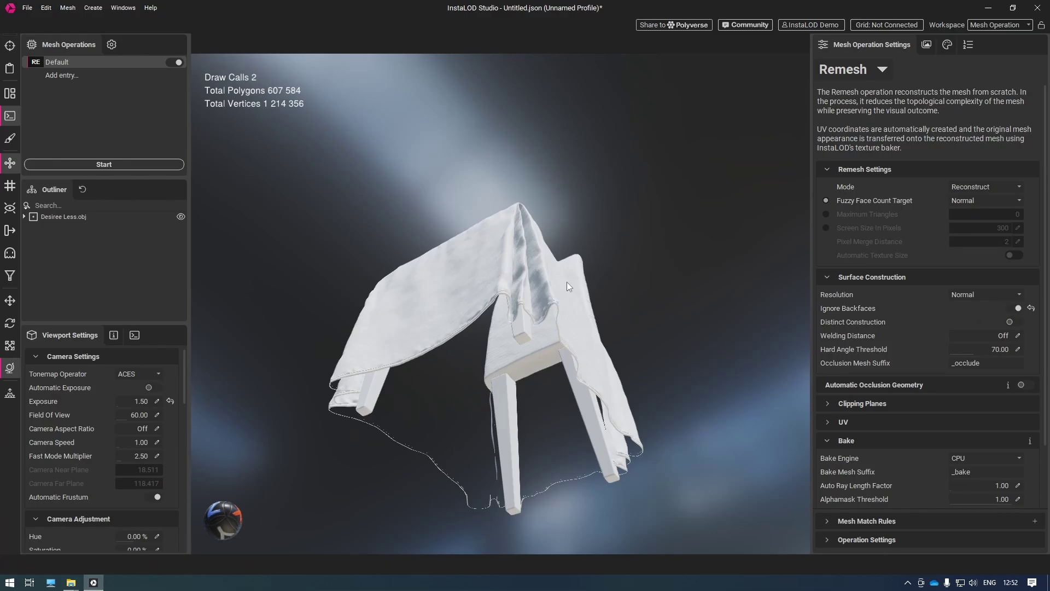
{"action": "left_click_drag", "start_coordinate": [566, 282], "coordinate": [568, 329]}
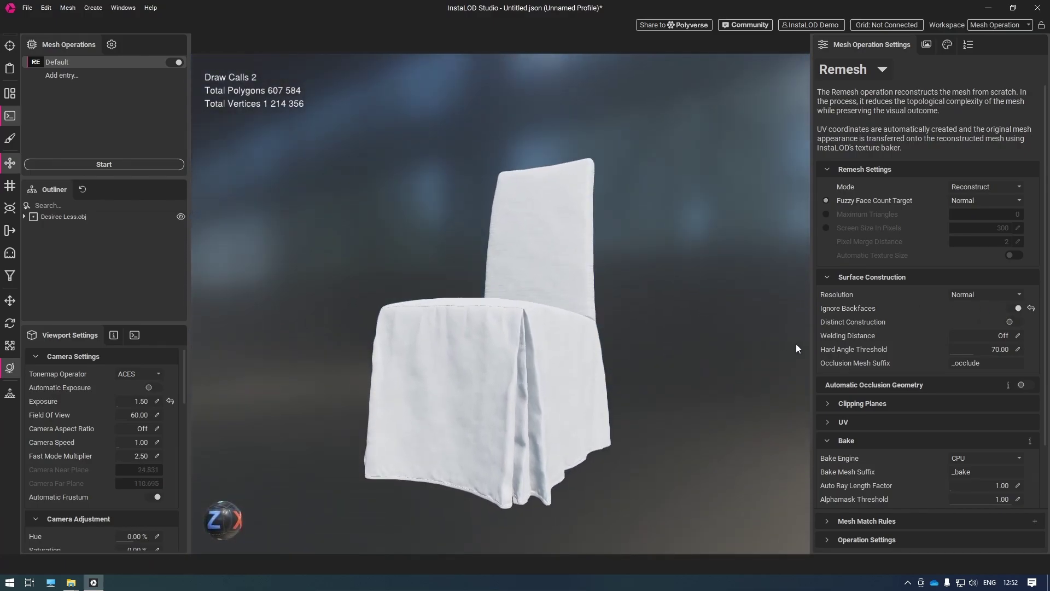
{"action": "left_click", "coordinate": [870, 423]}
{"action": "left_click", "coordinate": [978, 439]}
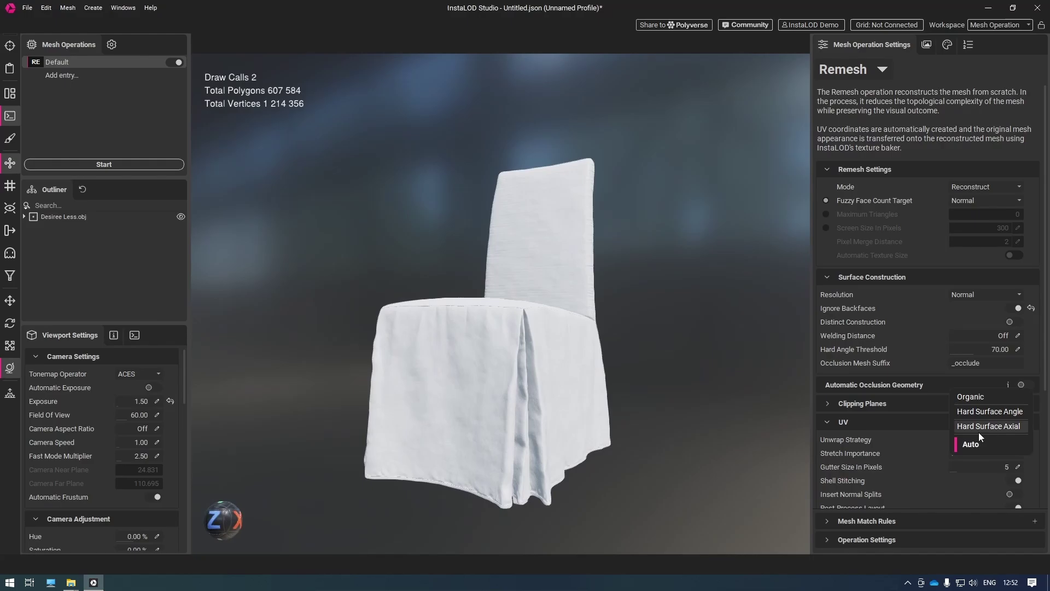
{"action": "left_click", "coordinate": [980, 426]}
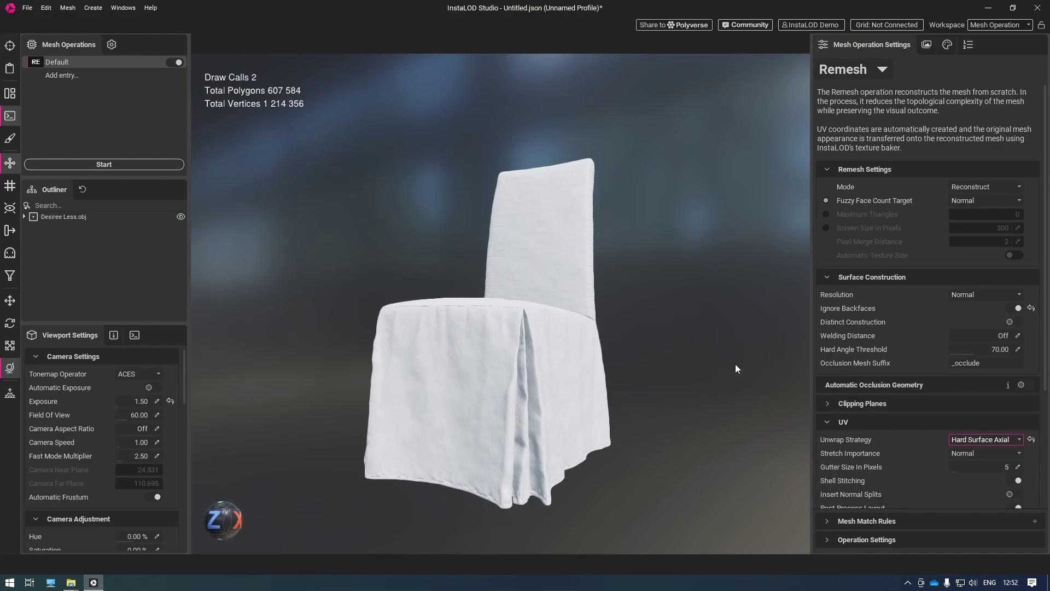
- Set the texture output to bake Tangent Space Normal instead of Object Space Normal and run the remesh on the chair
{"action": "left_click_drag", "start_coordinate": [566, 307], "coordinate": [667, 323]}
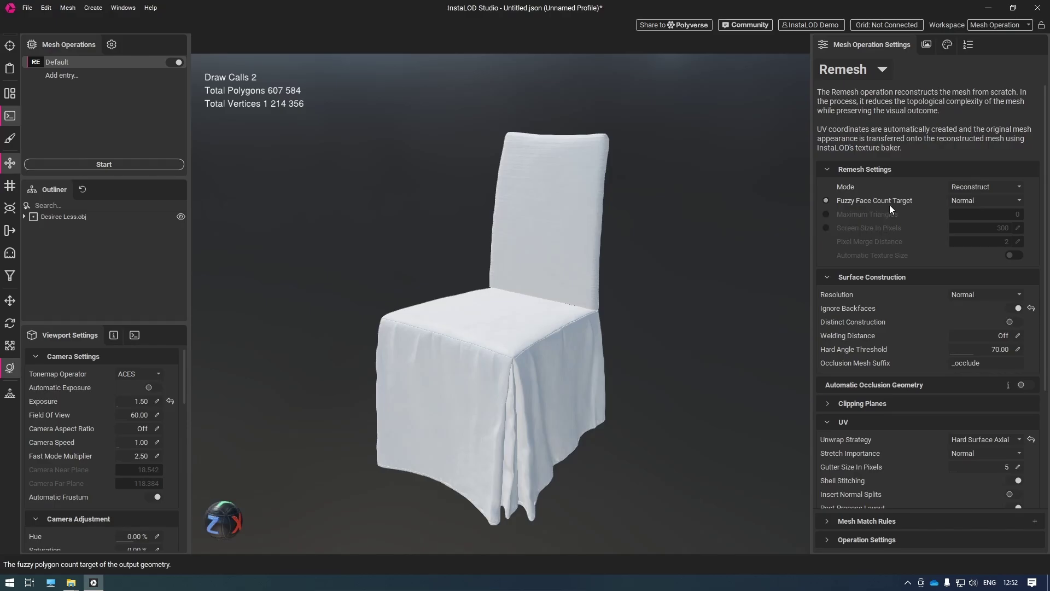
{"action": "left_click", "coordinate": [928, 45]}
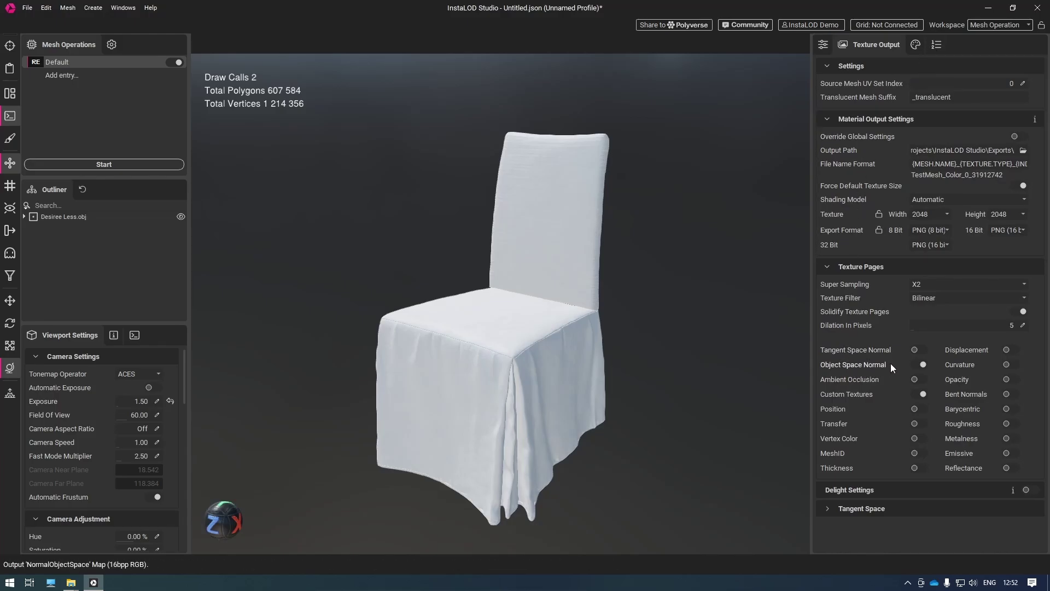
{"action": "left_click", "coordinate": [918, 350]}
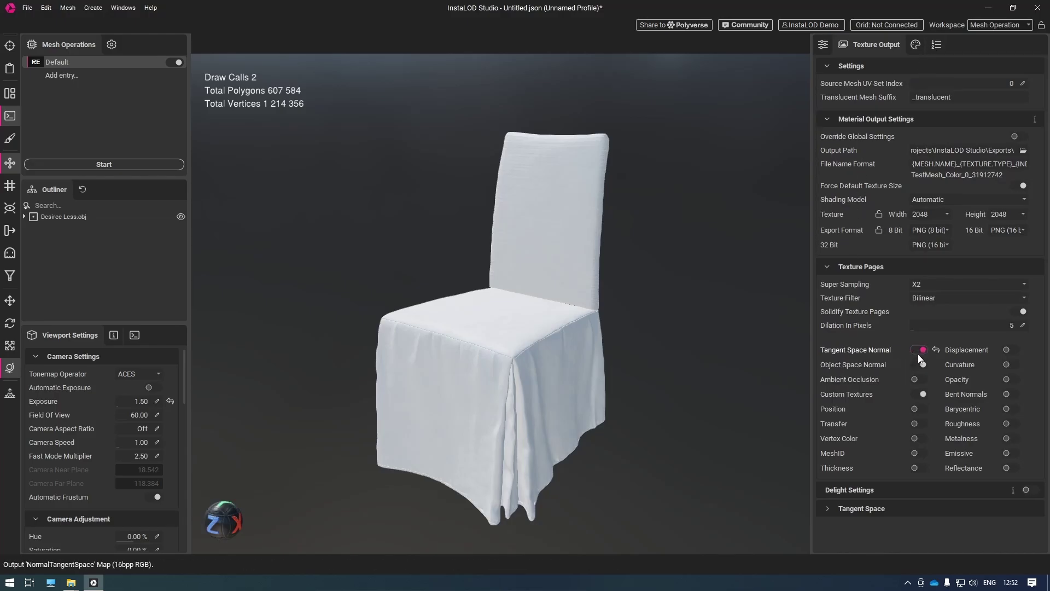
{"action": "left_click", "coordinate": [920, 365]}
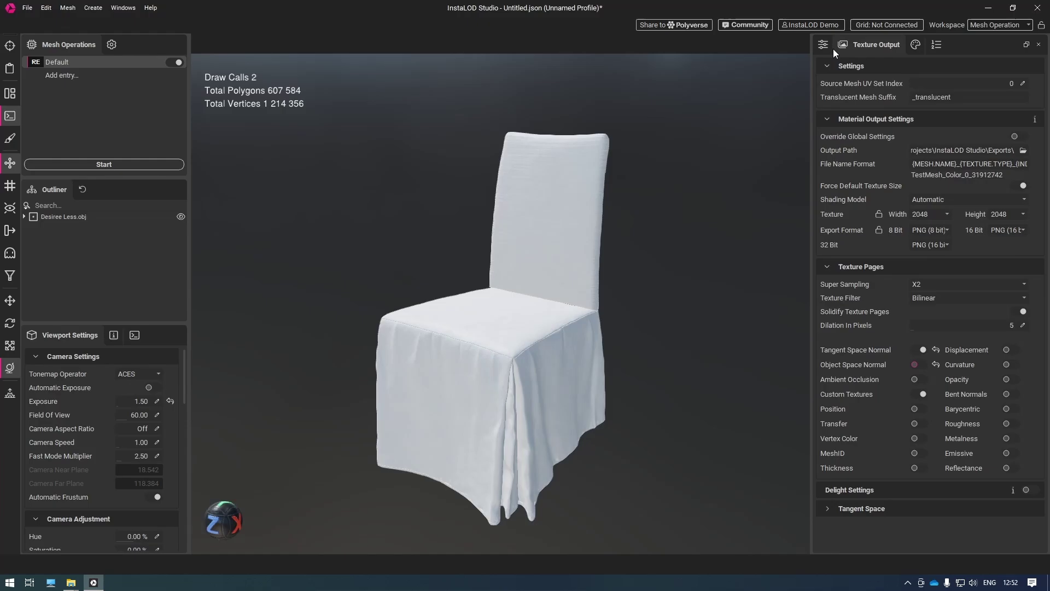
{"action": "left_click", "coordinate": [104, 169]}
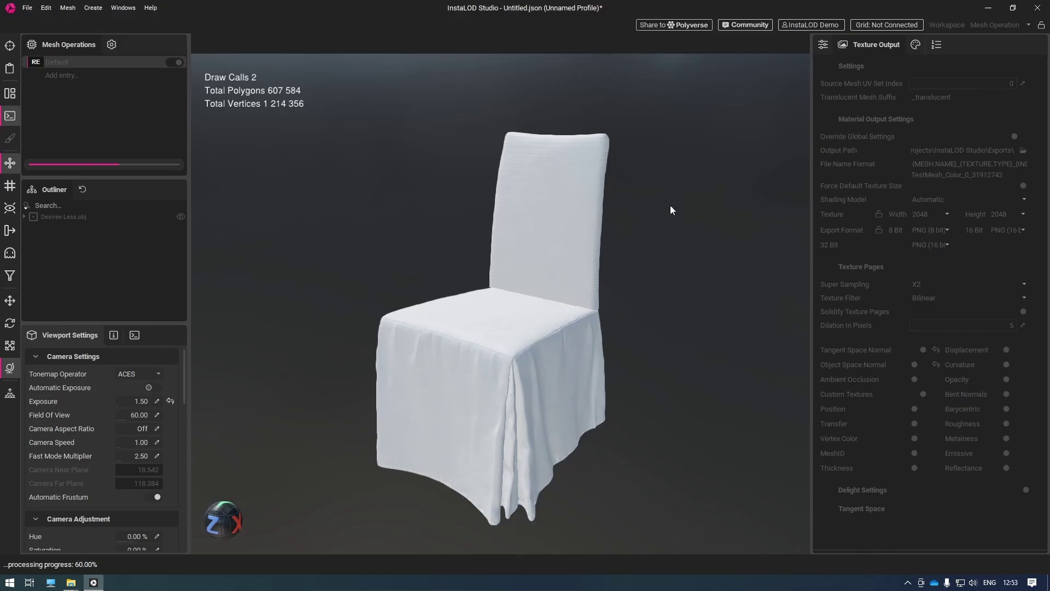
- Select the whole remeshed chair to show its wireframe and inspect the new topology up close
{"action": "left_click", "coordinate": [821, 46]}
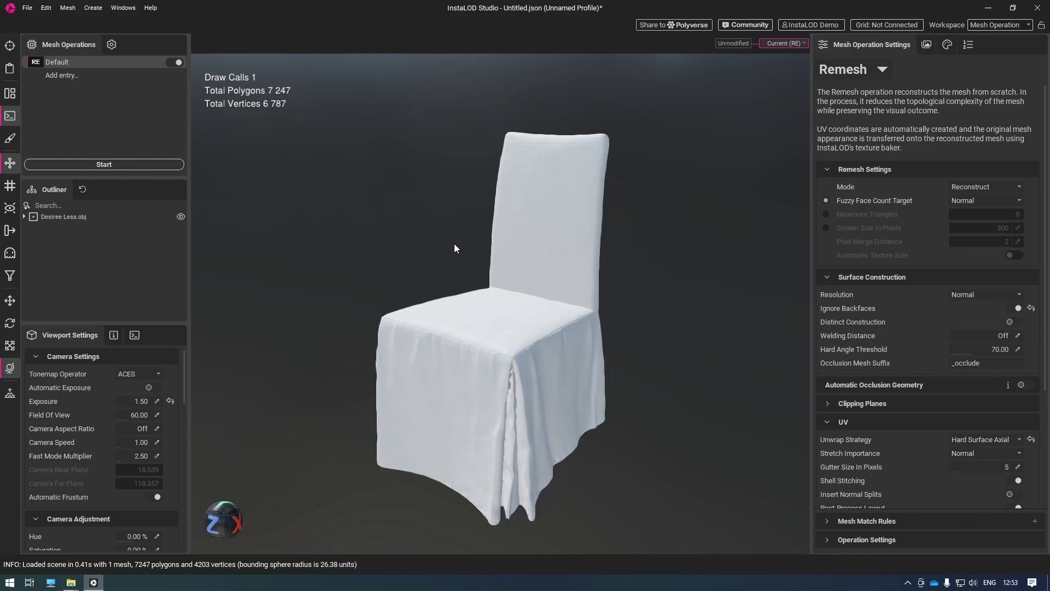
{"action": "key", "text": "ctrl+a"}
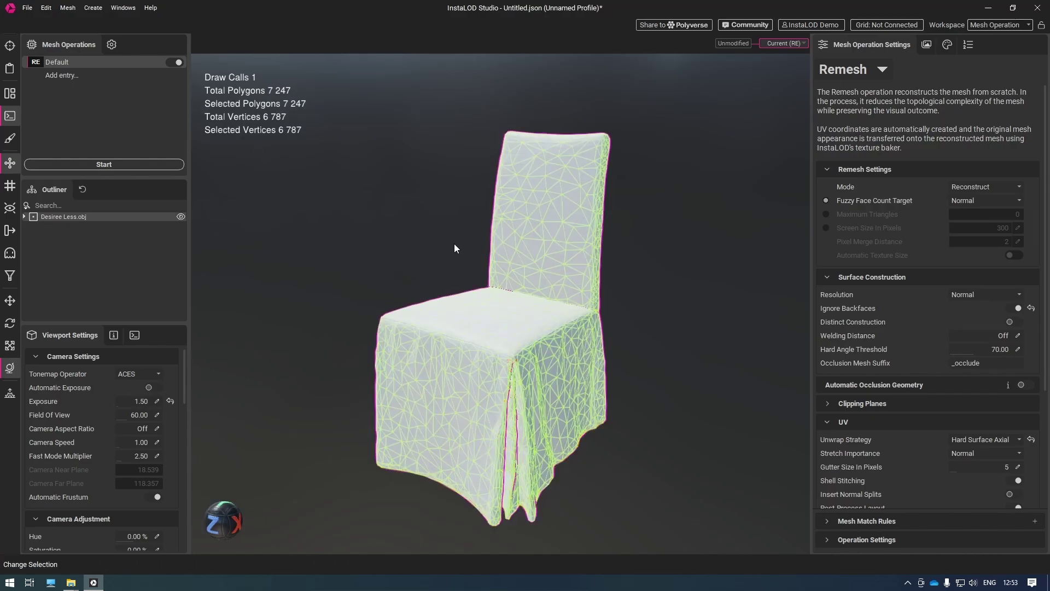
{"action": "left_click_drag", "start_coordinate": [429, 260], "coordinate": [453, 265]}
{"action": "scroll", "coordinate": [578, 213], "scroll_direction": "up", "scroll_amount": 6}
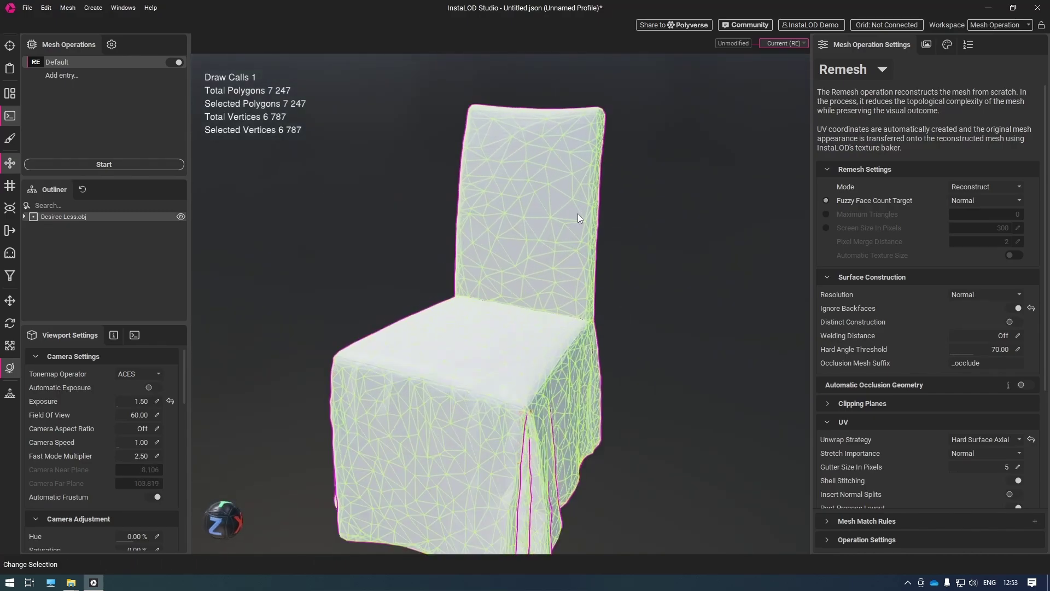
{"action": "left_click_drag", "start_coordinate": [691, 287], "coordinate": [634, 277]}
{"action": "left_click_drag", "start_coordinate": [668, 189], "coordinate": [668, 212]}
{"action": "left_click", "coordinate": [692, 214]}
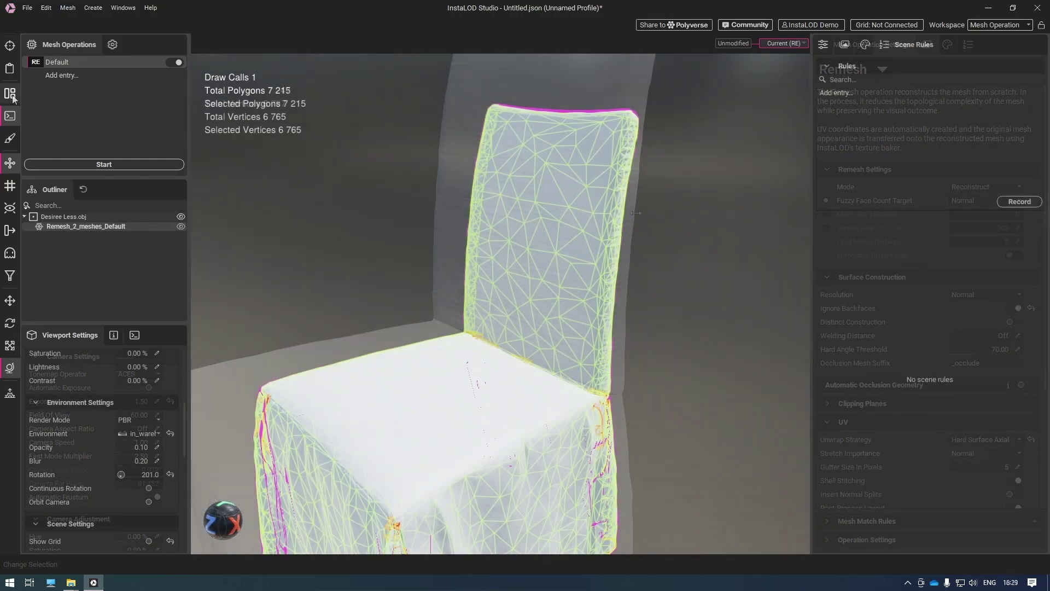
- Open the UV Viewer and examine the remeshed chair's generated UV layout
{"action": "left_click", "coordinate": [10, 94]}
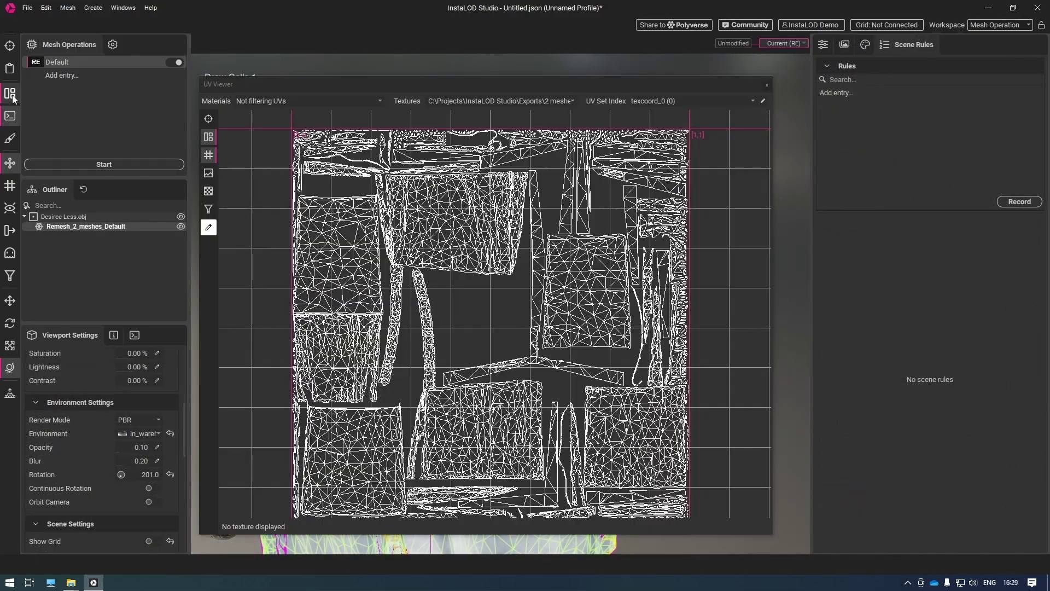
{"action": "left_click", "coordinate": [489, 282]}
{"action": "scroll", "coordinate": [489, 284], "scroll_direction": "up", "scroll_amount": 2}
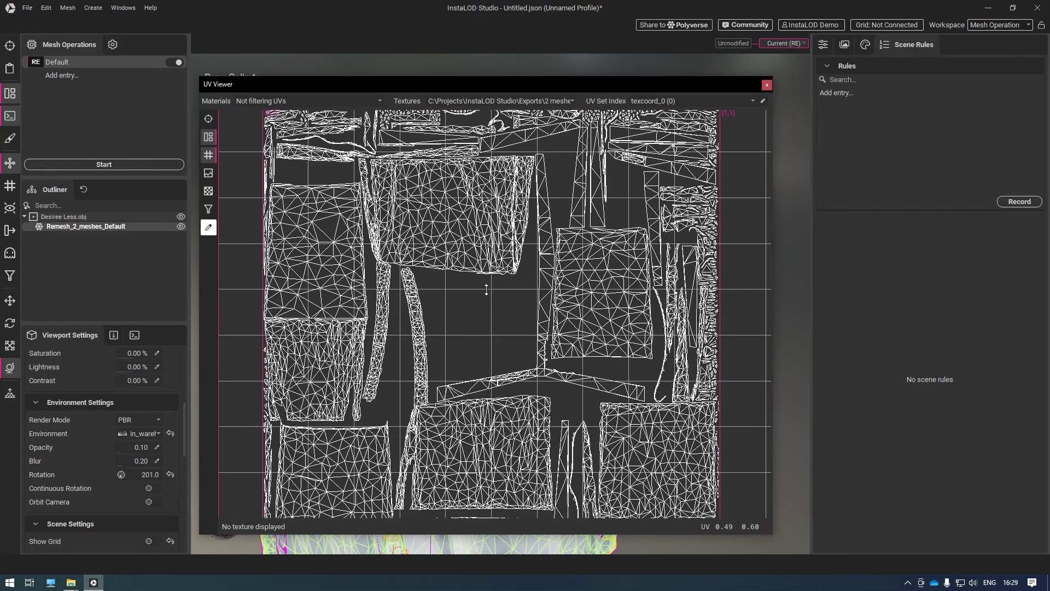
{"action": "scroll", "coordinate": [487, 289], "scroll_direction": "up", "scroll_amount": 3}
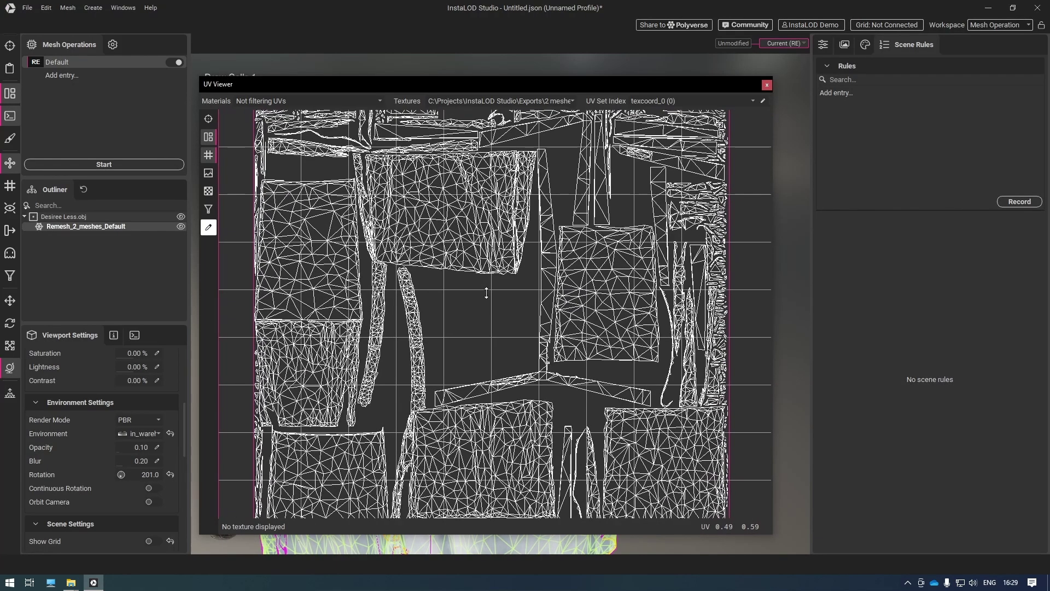
{"action": "scroll", "coordinate": [487, 284], "scroll_direction": "up", "scroll_amount": 2}
{"action": "scroll", "coordinate": [490, 283], "scroll_direction": "down", "scroll_amount": 2}
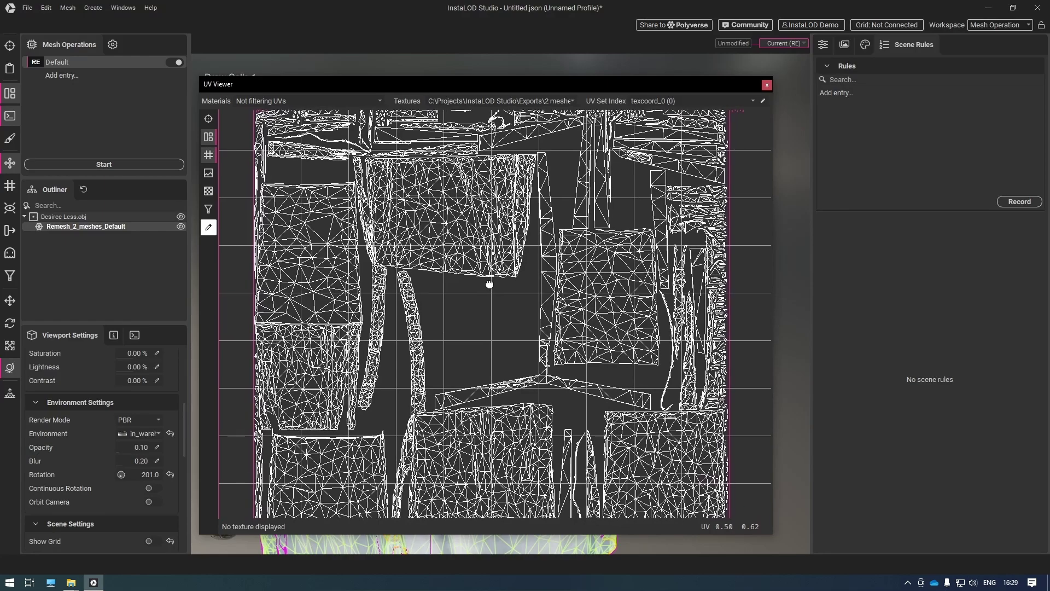
- Display the baked tangent space normal texture in the UV Viewer and hide the UV wireframe overlay
{"action": "left_click", "coordinate": [208, 173]}
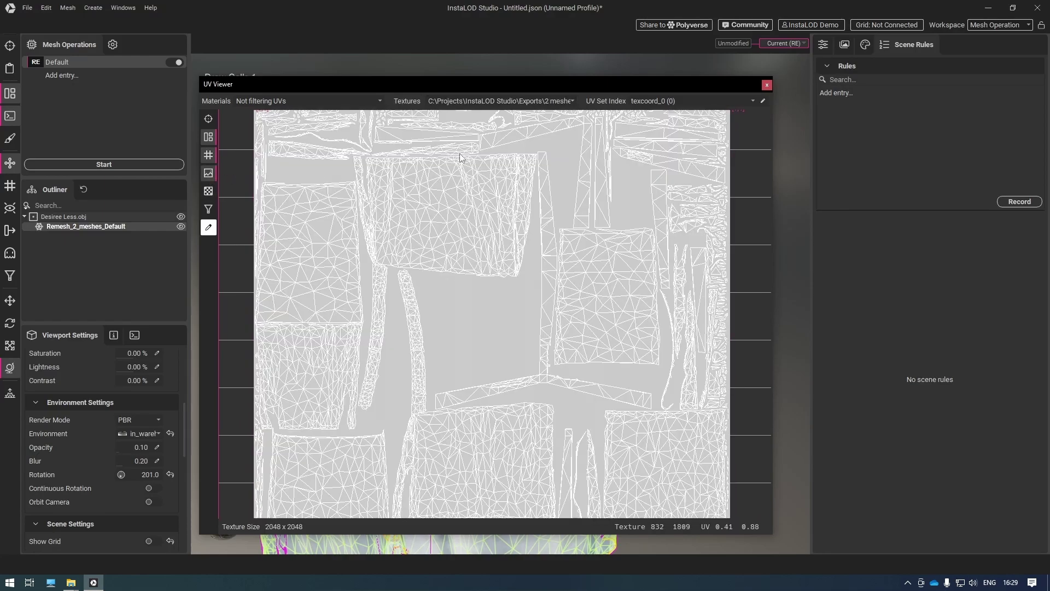
{"action": "left_click", "coordinate": [530, 100]}
{"action": "left_click", "coordinate": [530, 114]}
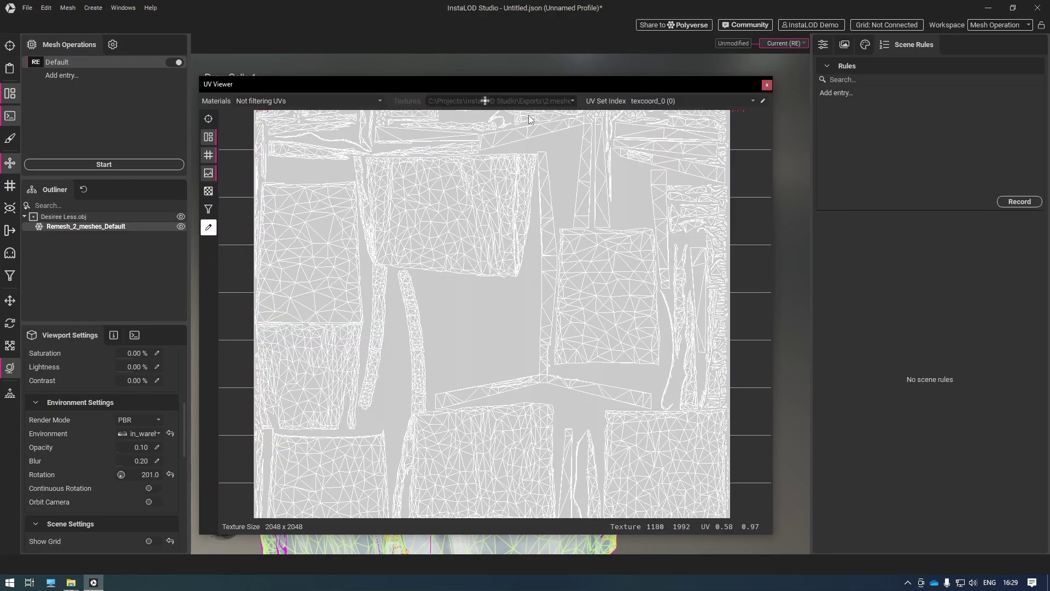
{"action": "left_click", "coordinate": [208, 137]}
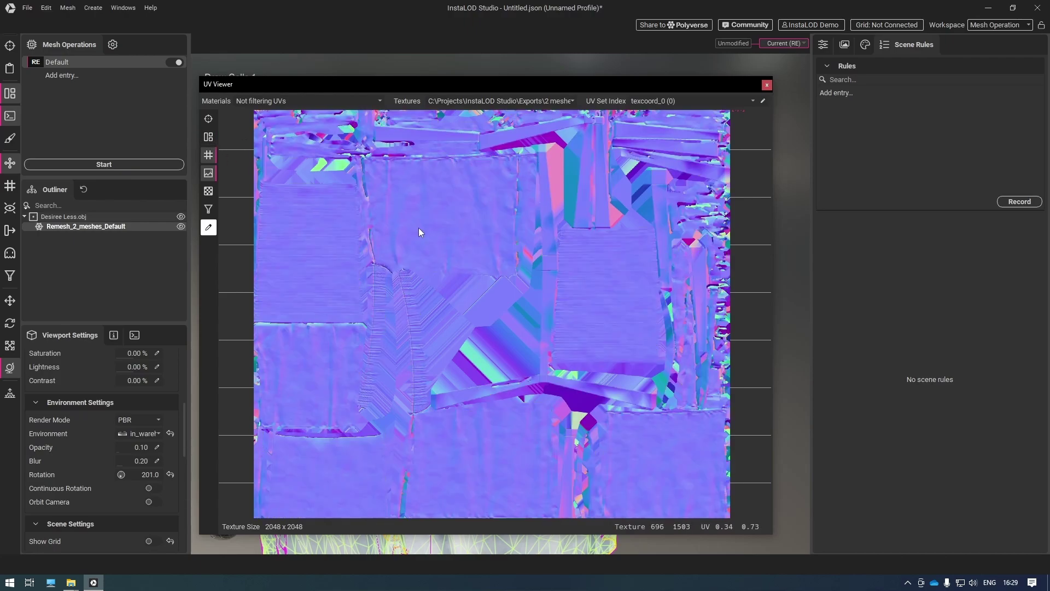
- Examine the fabric detail in the baked normal map up close and as a whole
{"action": "scroll", "coordinate": [424, 241], "scroll_direction": "up", "scroll_amount": 2}
{"action": "scroll", "coordinate": [426, 237], "scroll_direction": "up", "scroll_amount": 3}
{"action": "middle_click_drag", "start_coordinate": [461, 225], "coordinate": [345, 214]}
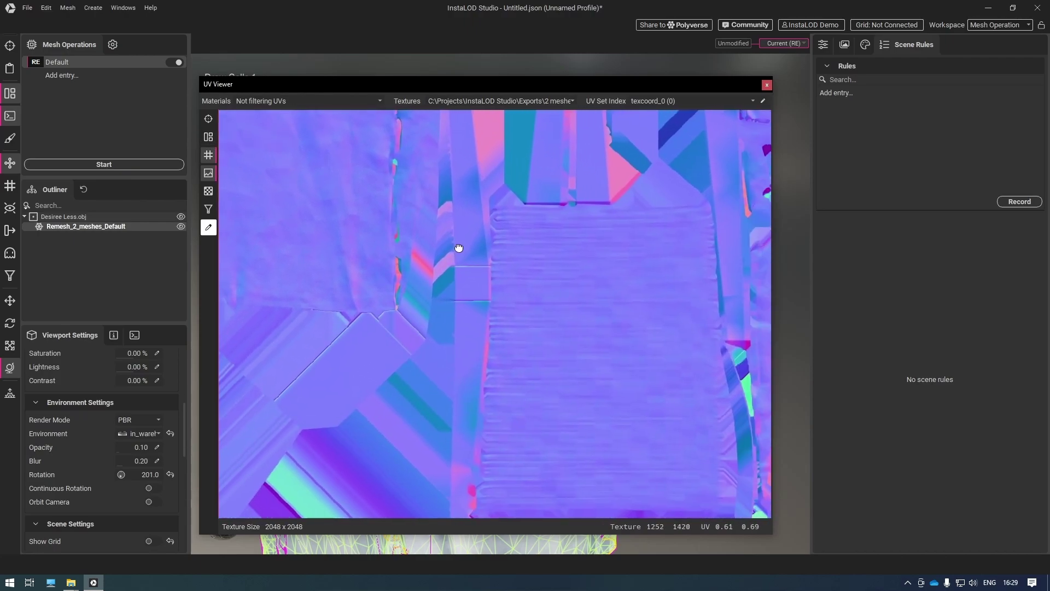
{"action": "middle_click_drag", "start_coordinate": [459, 244], "coordinate": [408, 214]}
{"action": "scroll", "coordinate": [479, 301], "scroll_direction": "down", "scroll_amount": 5}
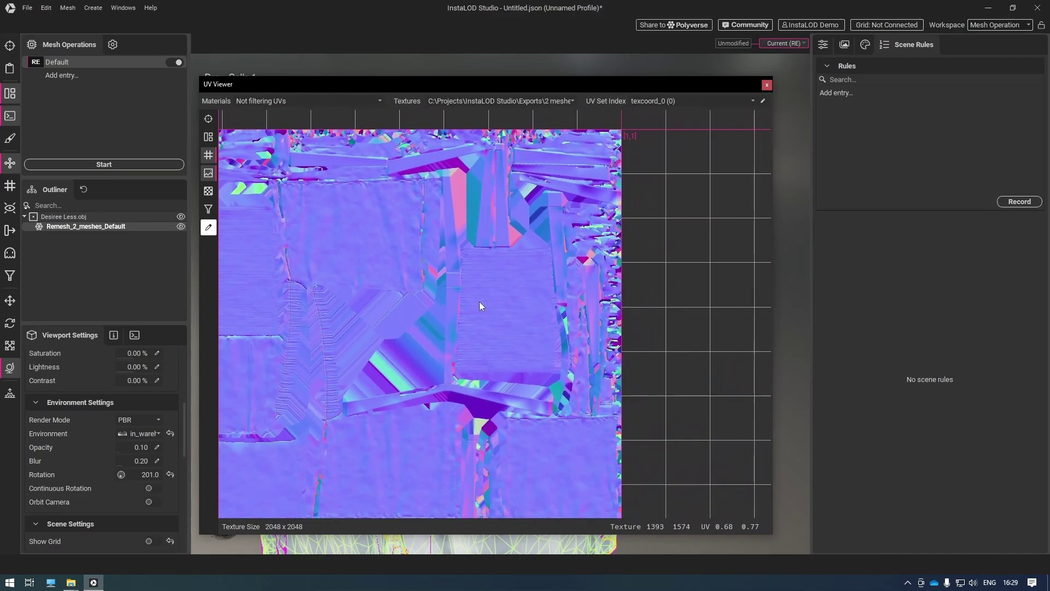
- Close the UV Viewer and view the remeshed chair's wireframe from its front side
{"action": "left_click", "coordinate": [767, 86]}
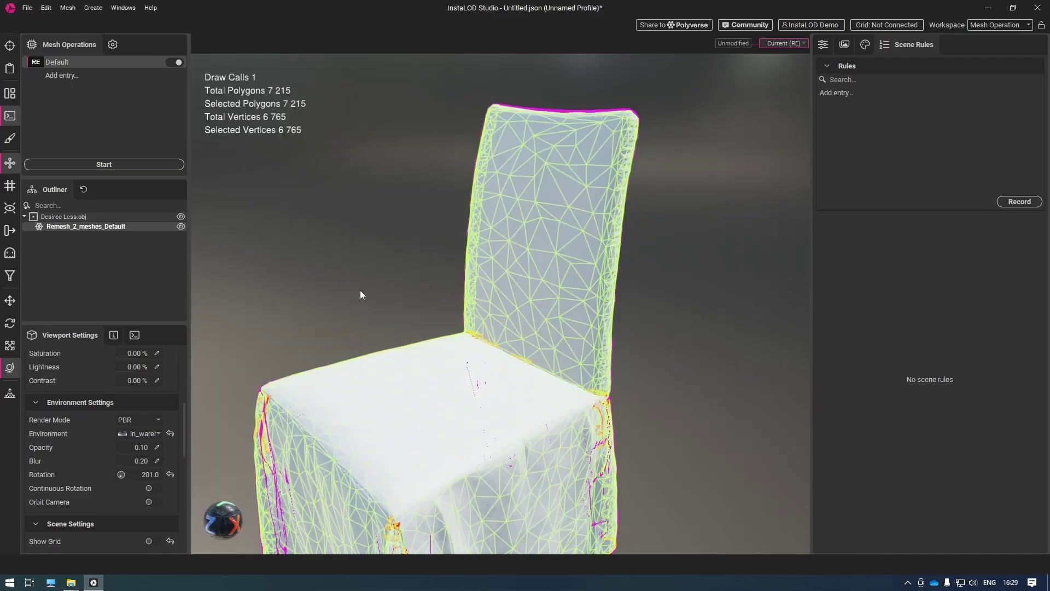
{"action": "left_click_drag", "start_coordinate": [360, 295], "coordinate": [200, 289]}
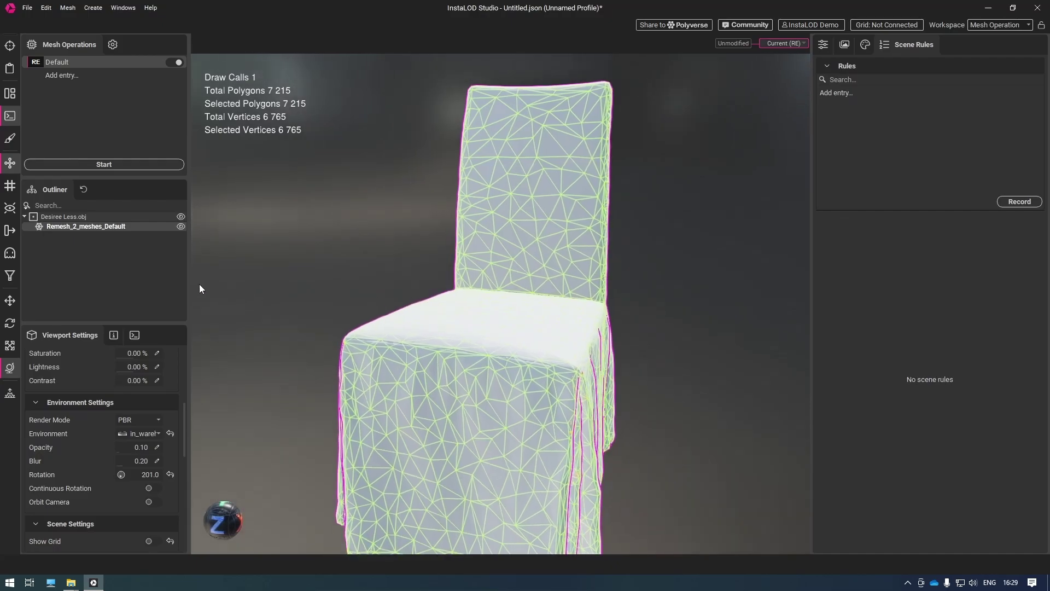
{"action": "left_click", "coordinate": [144, 287]}
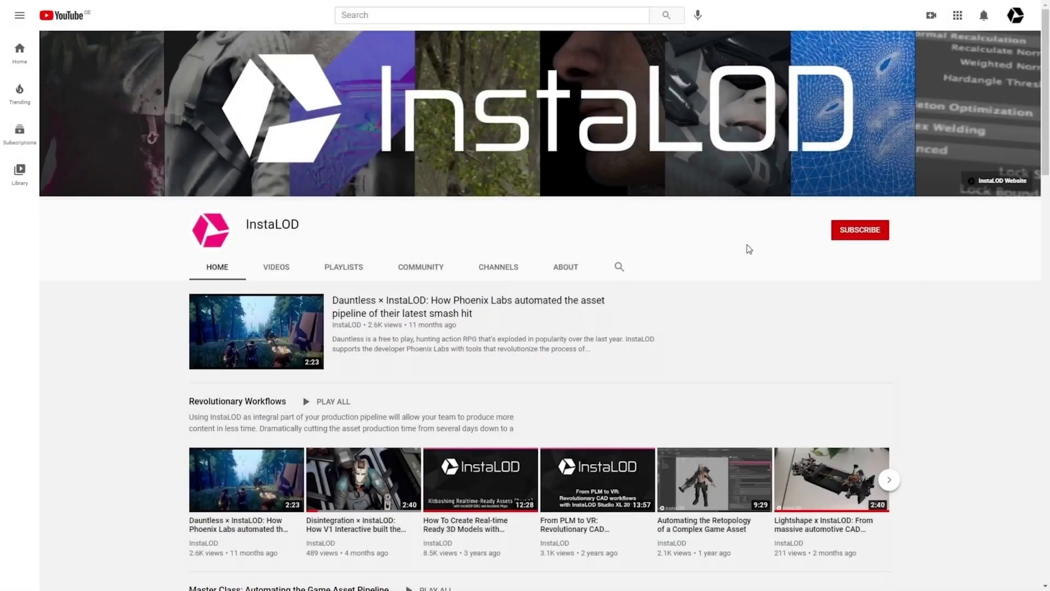
- Subscribe to the InstaLOD channel on YouTube and follow the InstaLOD account on Twitter
{"action": "left_click", "coordinate": [852, 233]}
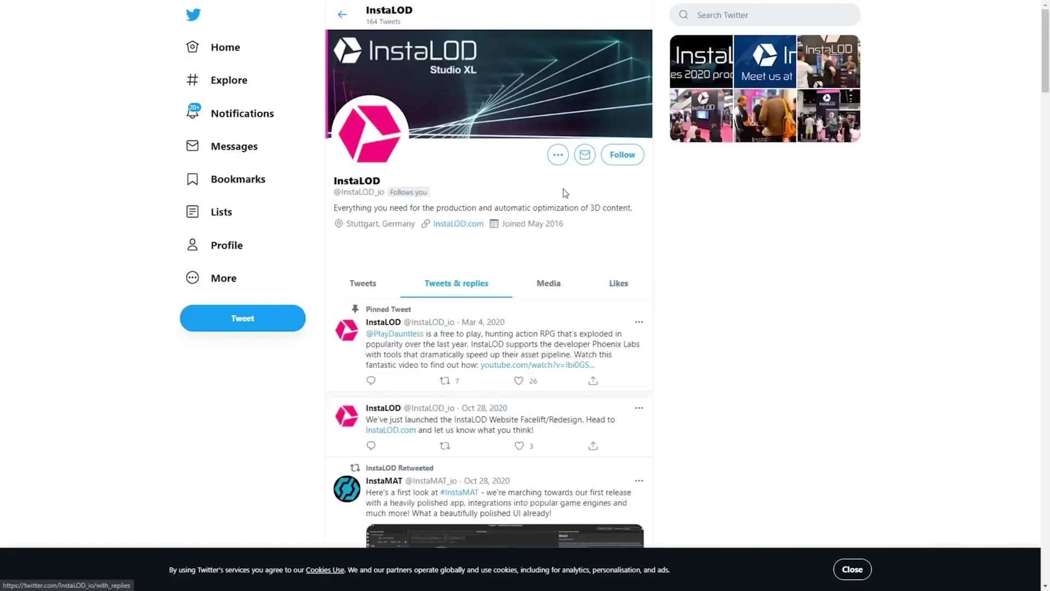
{"action": "left_click", "coordinate": [618, 159]}
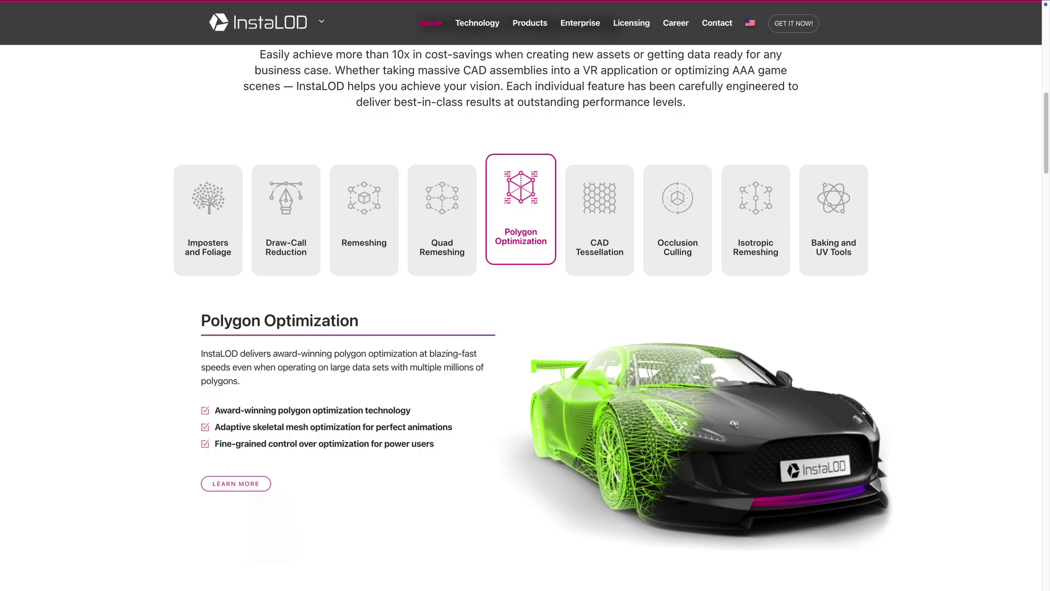
{"action": "scroll", "coordinate": [526, 312], "scroll_direction": "down", "scroll_amount": 3}
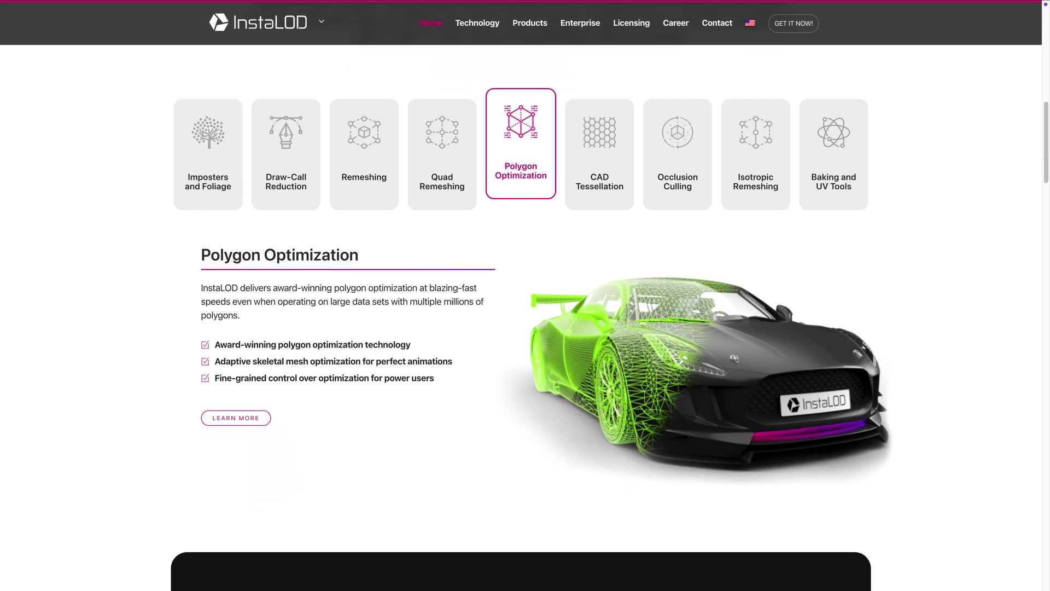
{"action": "scroll", "coordinate": [525, 311], "scroll_direction": "down", "scroll_amount": 3}
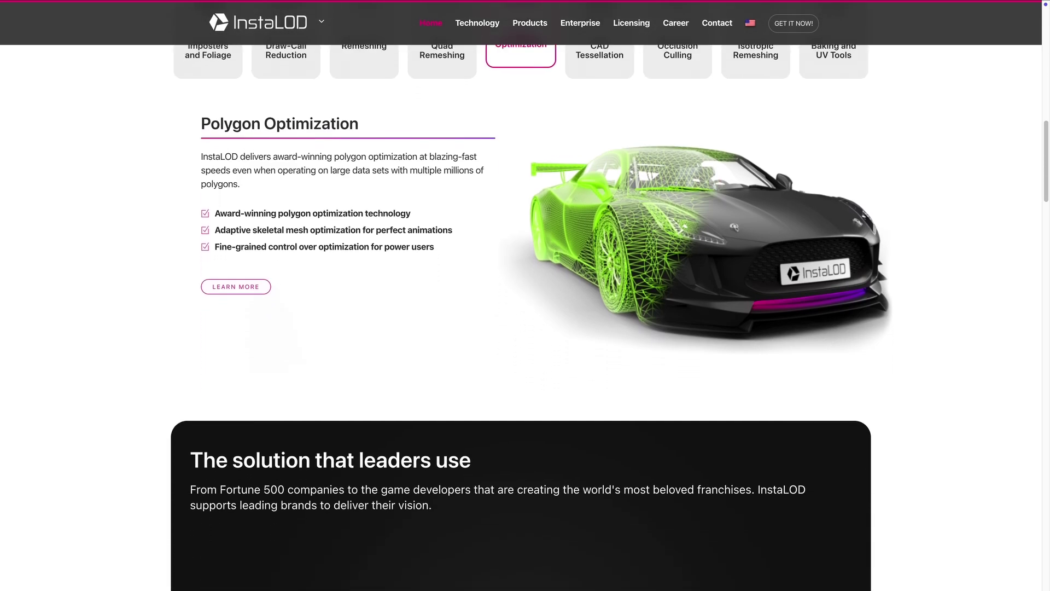